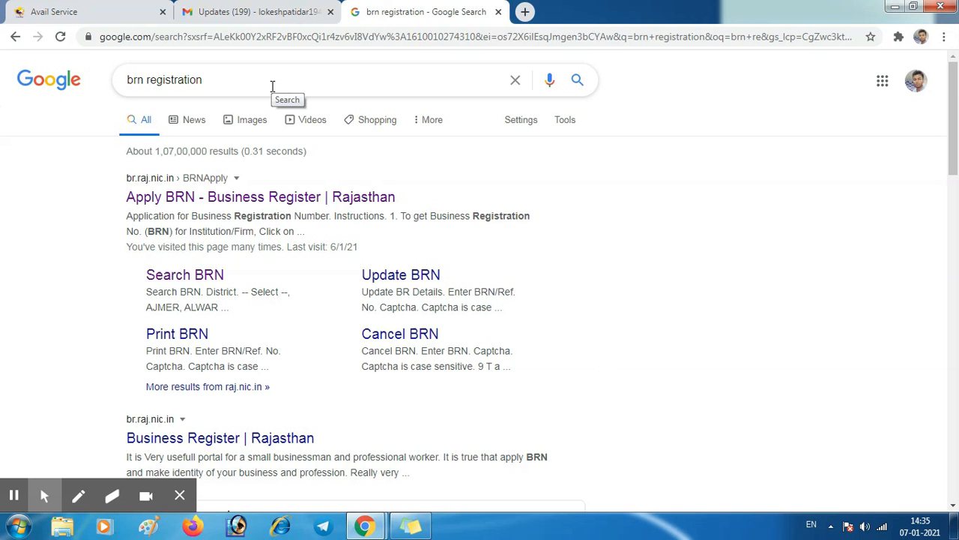
Open the Apply BRN page of the Rajasthan Business Register from the search results and decline searching for an existing BRN
{"action": "left_click", "coordinate": [235, 197]}
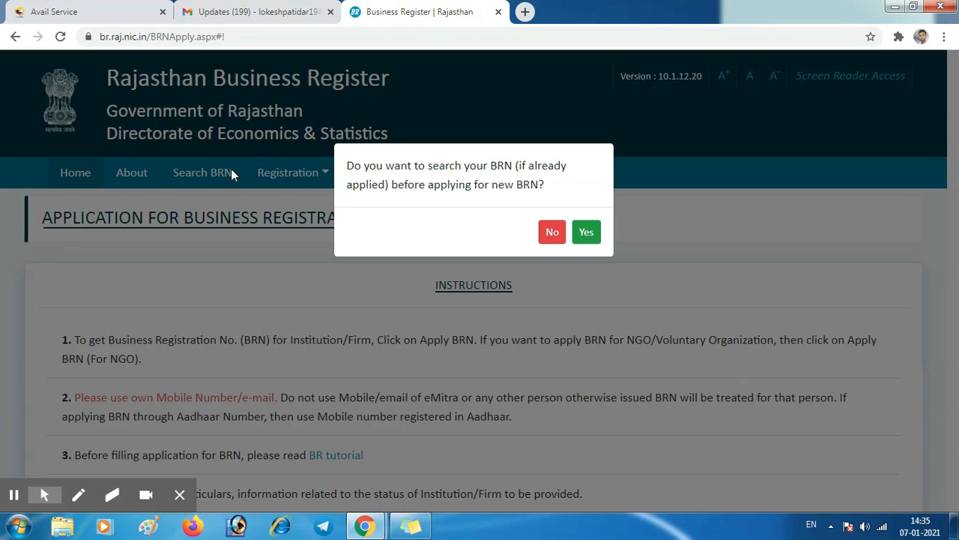
{"action": "left_click", "coordinate": [554, 235]}
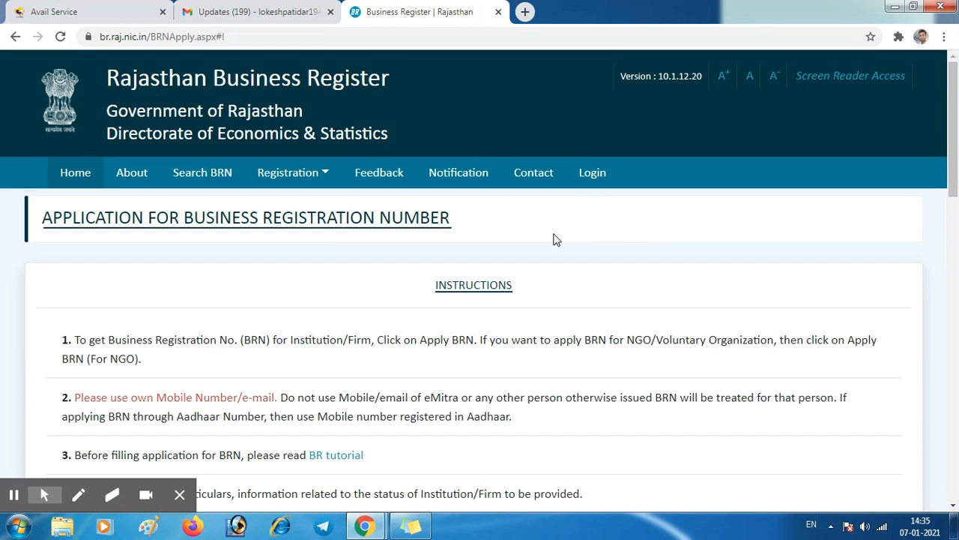
Read the application instructions 1 to 8 on contact details, identity proof, and business and head office addresses
{"action": "scroll", "coordinate": [551, 248], "scroll_direction": "down", "scroll_amount": 2}
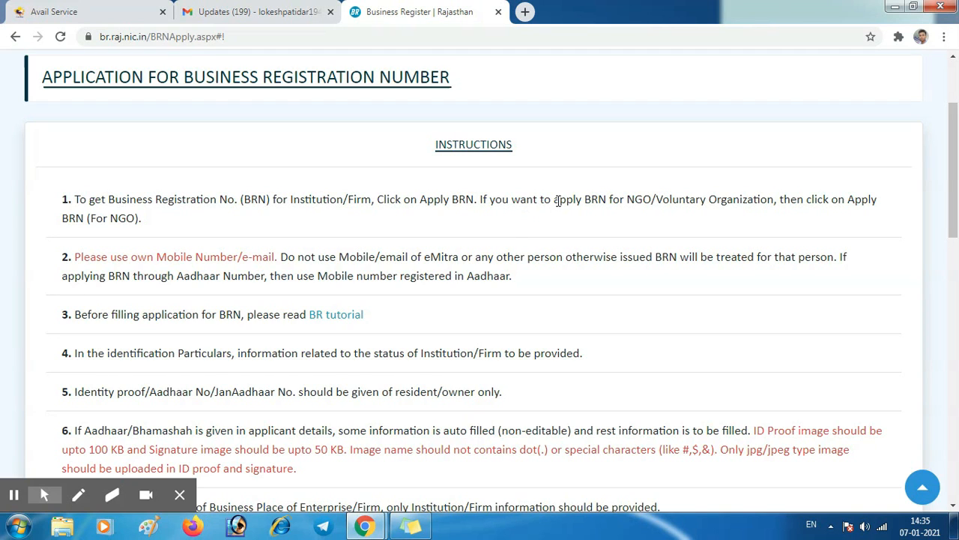
{"action": "left_click_drag", "start_coordinate": [558, 201], "coordinate": [703, 201]}
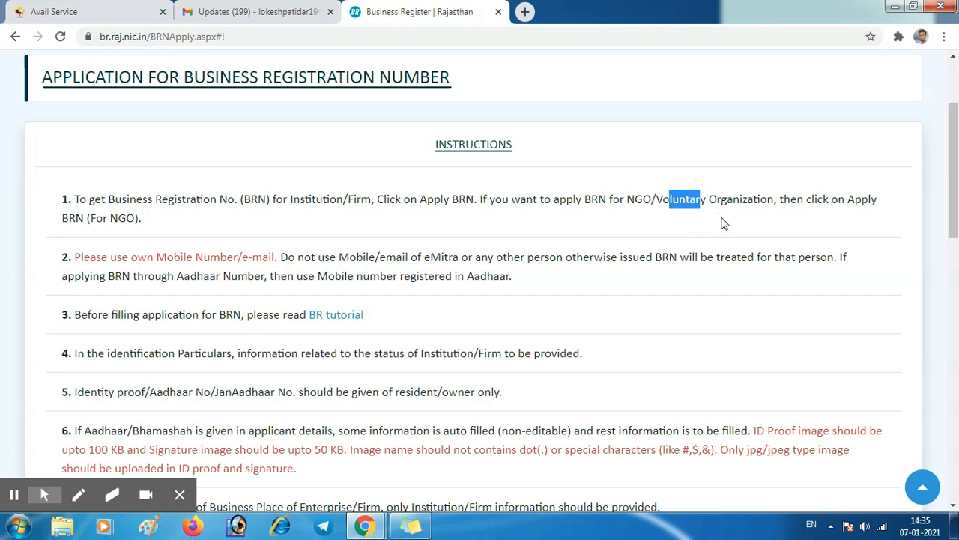
{"action": "scroll", "coordinate": [713, 221], "scroll_direction": "down", "scroll_amount": 1}
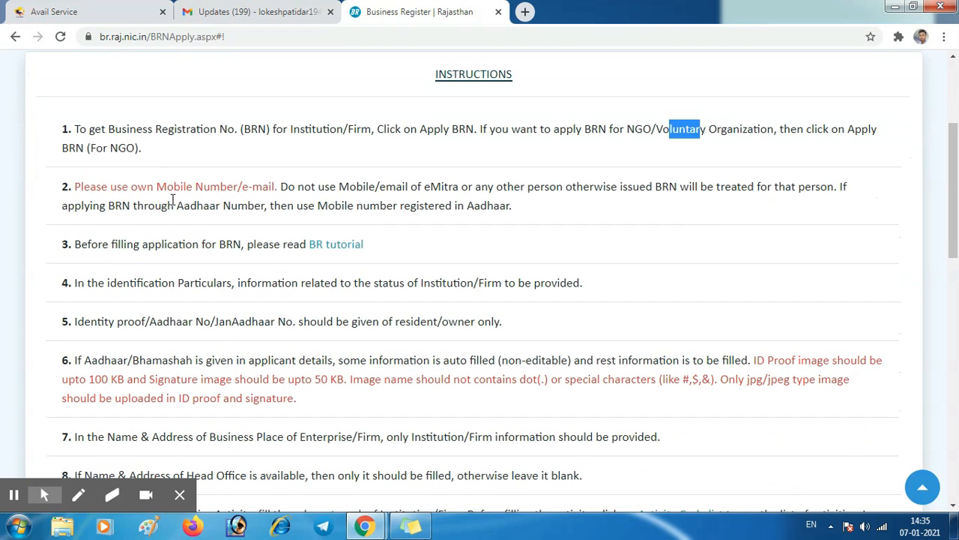
{"action": "left_click_drag", "start_coordinate": [142, 188], "coordinate": [317, 187]}
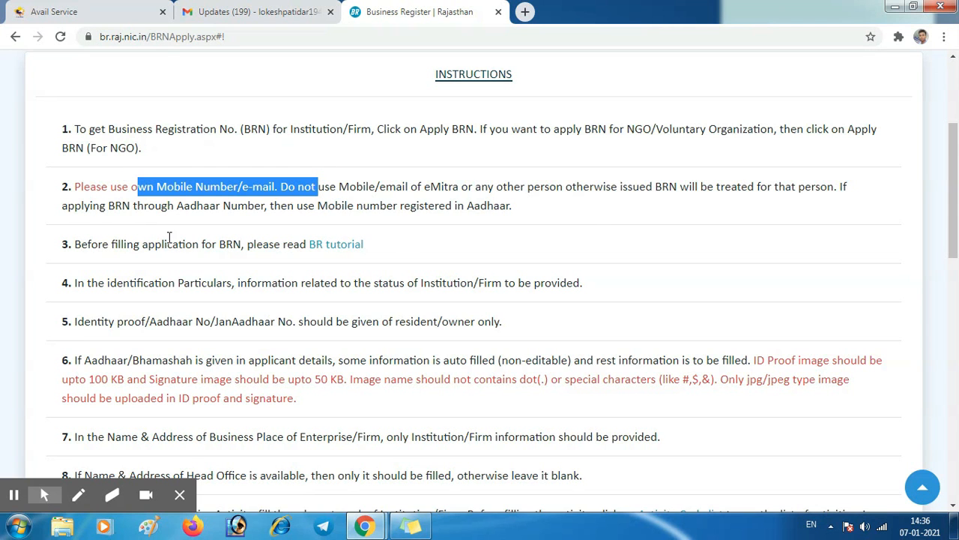
{"action": "scroll", "coordinate": [171, 239], "scroll_direction": "down", "scroll_amount": 2}
{"action": "left_click_drag", "start_coordinate": [123, 142], "coordinate": [367, 144]}
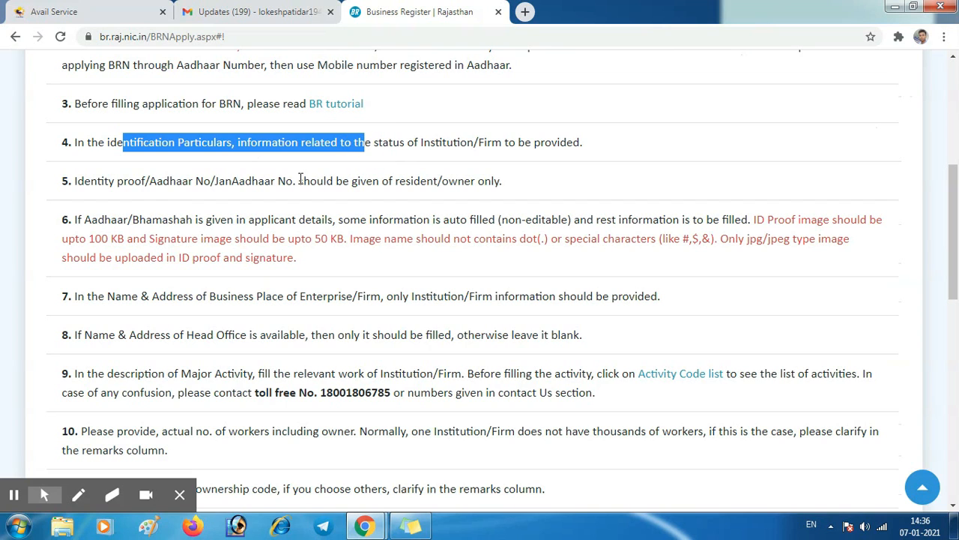
{"action": "left_click_drag", "start_coordinate": [84, 182], "coordinate": [232, 182]}
{"action": "left_click", "coordinate": [575, 187]}
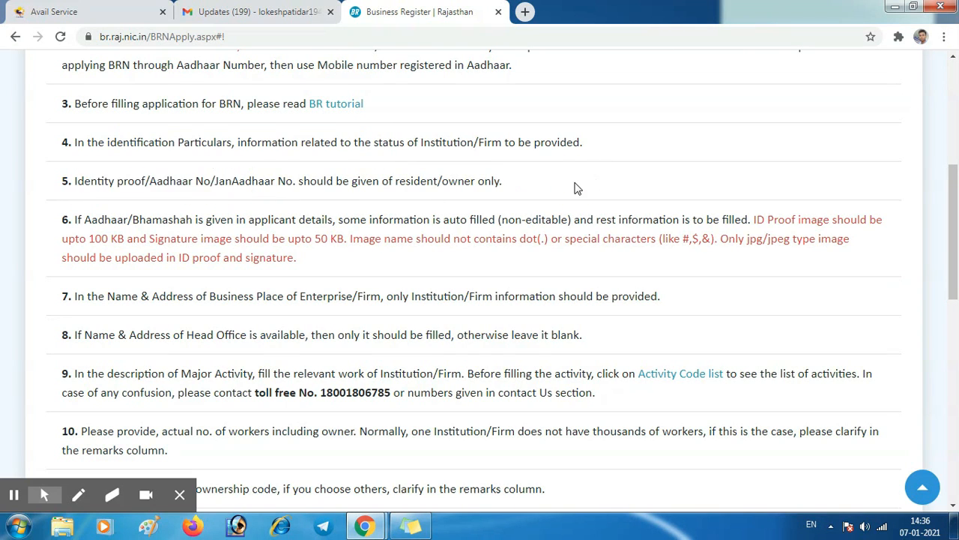
{"action": "scroll", "coordinate": [592, 187], "scroll_direction": "down", "scroll_amount": 1}
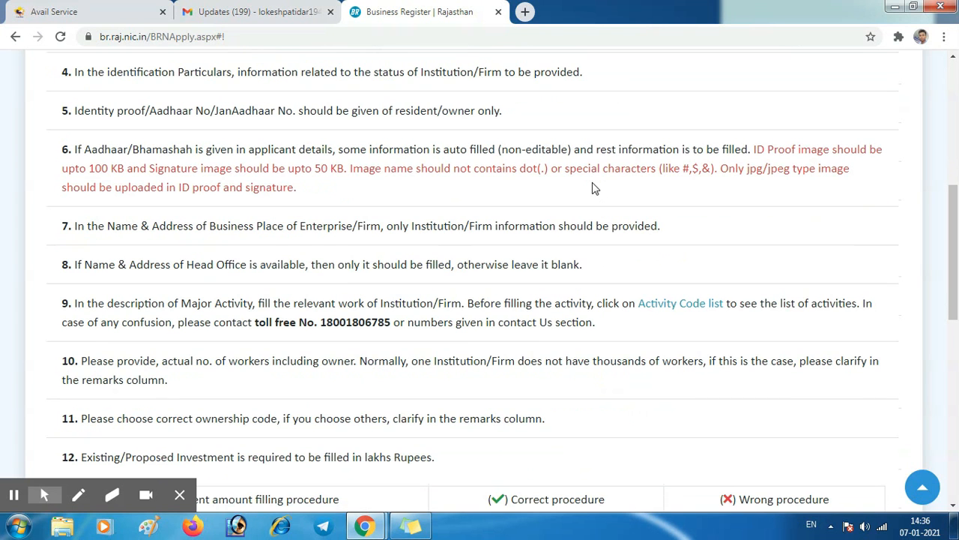
{"action": "scroll", "coordinate": [395, 235], "scroll_direction": "down", "scroll_amount": 1}
{"action": "left_click_drag", "start_coordinate": [177, 156], "coordinate": [447, 159]}
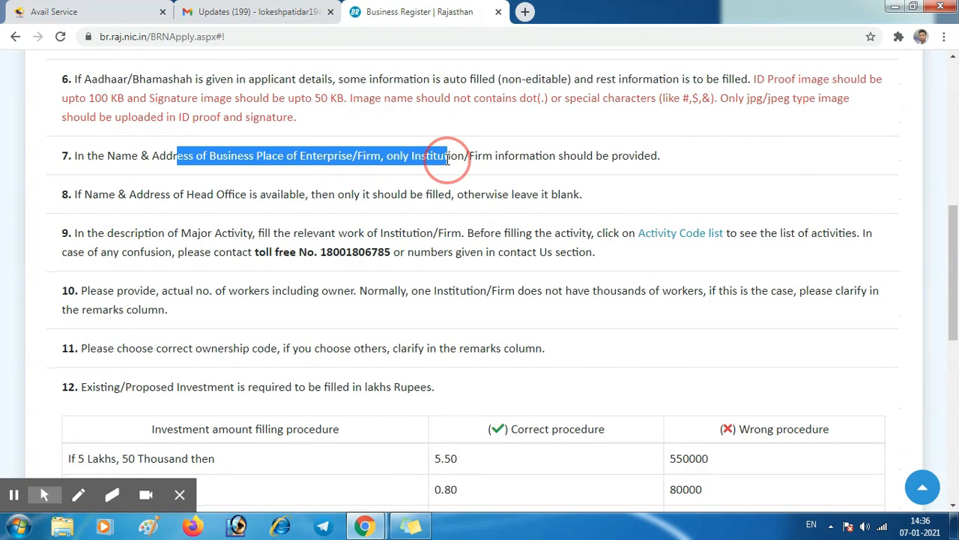
{"action": "left_click", "coordinate": [721, 168]}
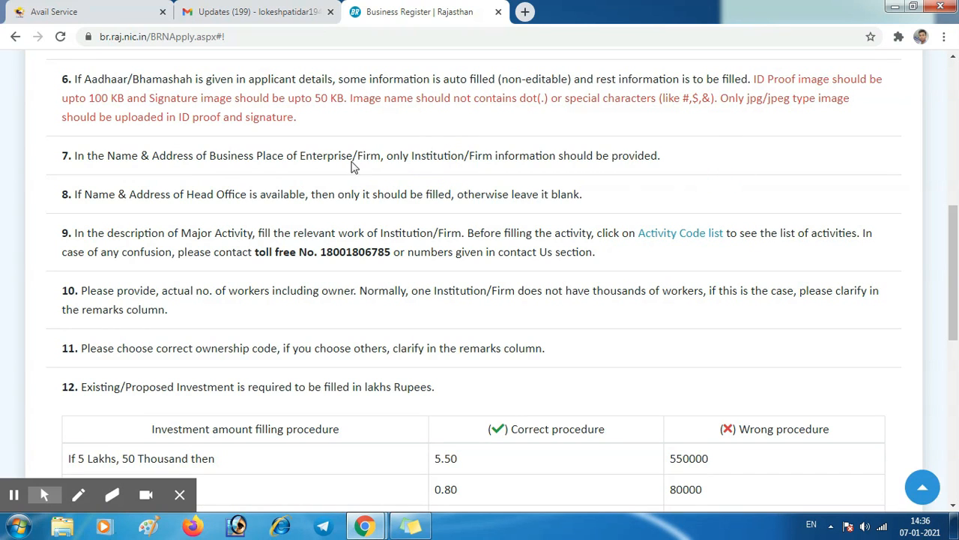
{"action": "left_click_drag", "start_coordinate": [166, 156], "coordinate": [313, 159]}
{"action": "left_click_drag", "start_coordinate": [150, 194], "coordinate": [336, 196]}
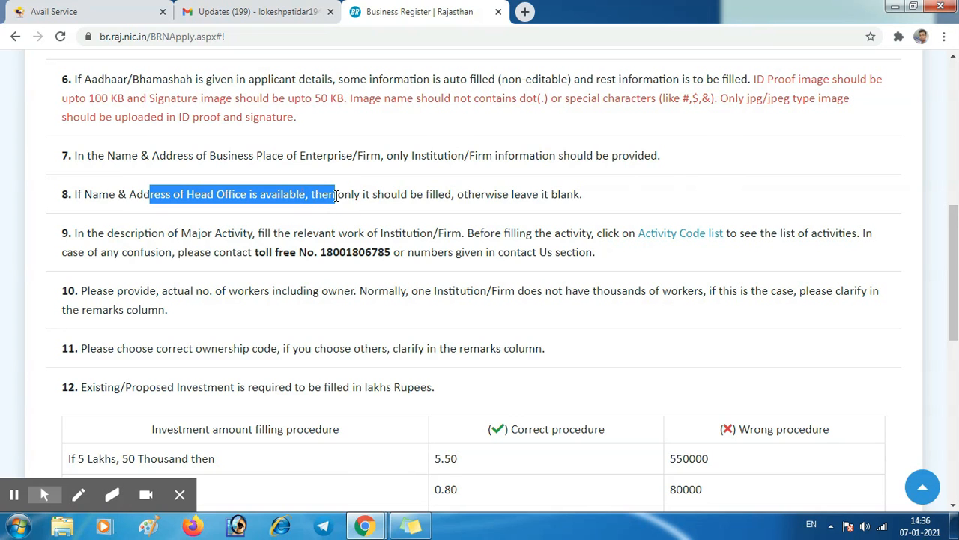
Read the remaining instructions 9 to 14, including the investment amount procedure, registration act and E-Mitra notes
{"action": "scroll", "coordinate": [336, 196], "scroll_direction": "down", "scroll_amount": 2}
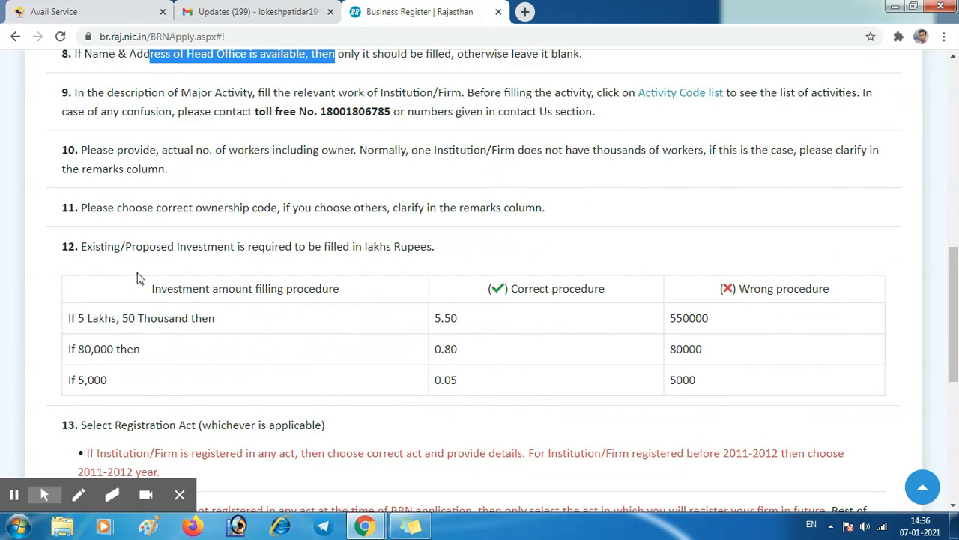
{"action": "left_click_drag", "start_coordinate": [78, 248], "coordinate": [449, 248]}
{"action": "left_click", "coordinate": [483, 249]}
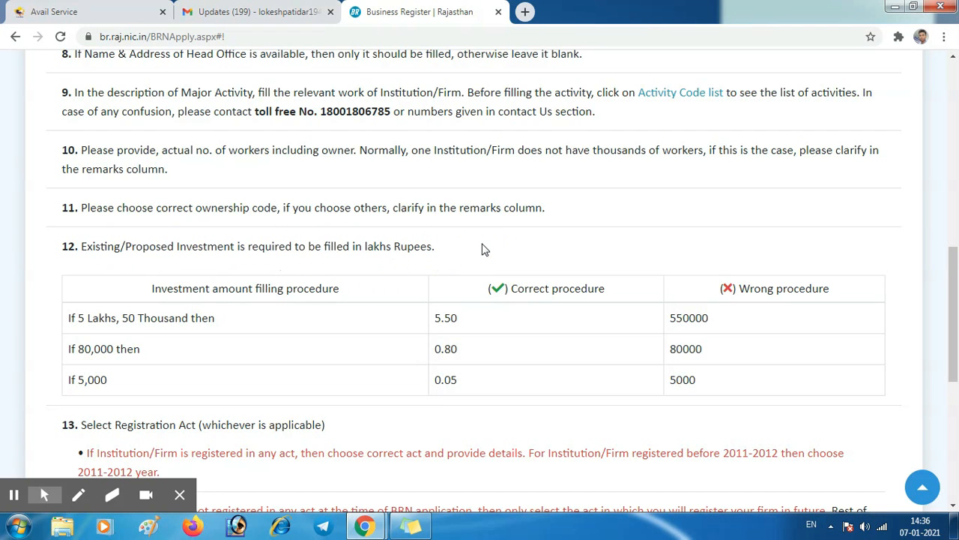
{"action": "scroll", "coordinate": [484, 249], "scroll_direction": "down", "scroll_amount": 1}
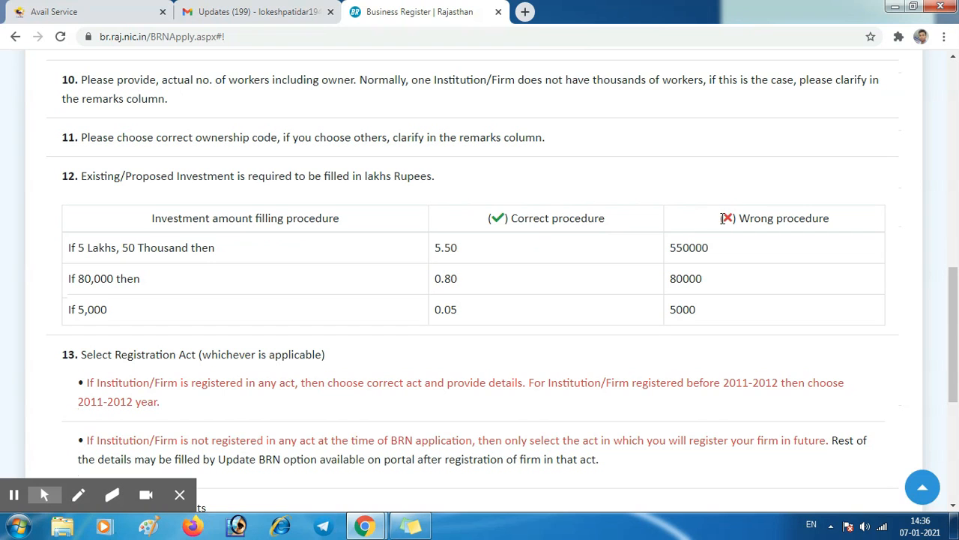
{"action": "left_click_drag", "start_coordinate": [193, 218], "coordinate": [387, 231]}
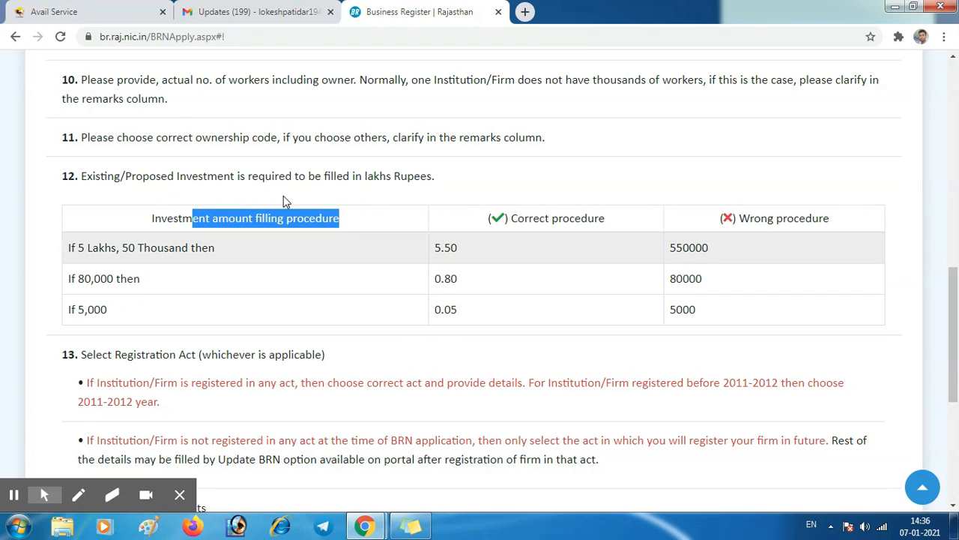
{"action": "scroll", "coordinate": [293, 310], "scroll_direction": "down", "scroll_amount": 1}
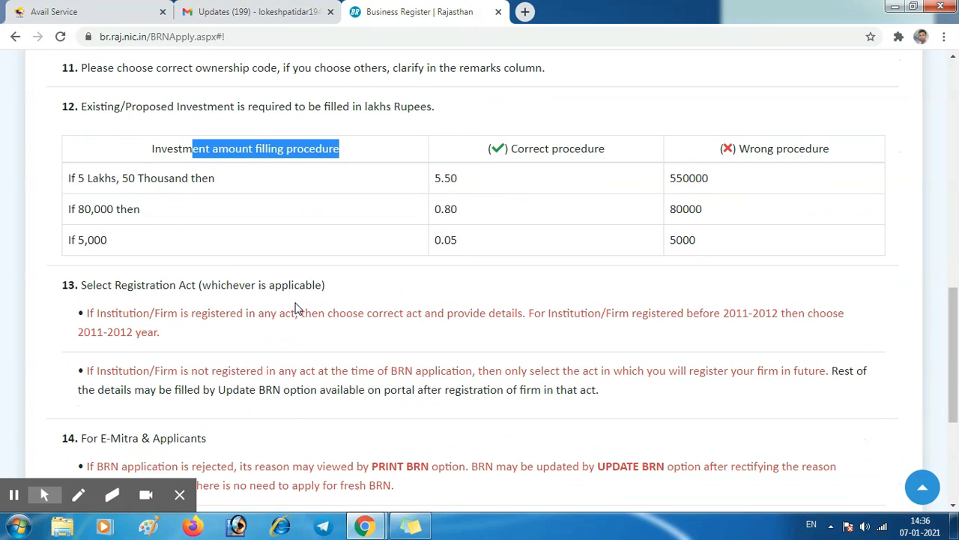
{"action": "left_click_drag", "start_coordinate": [105, 281], "coordinate": [244, 299]}
{"action": "left_click", "coordinate": [431, 296]}
{"action": "scroll", "coordinate": [404, 313], "scroll_direction": "down", "scroll_amount": 2}
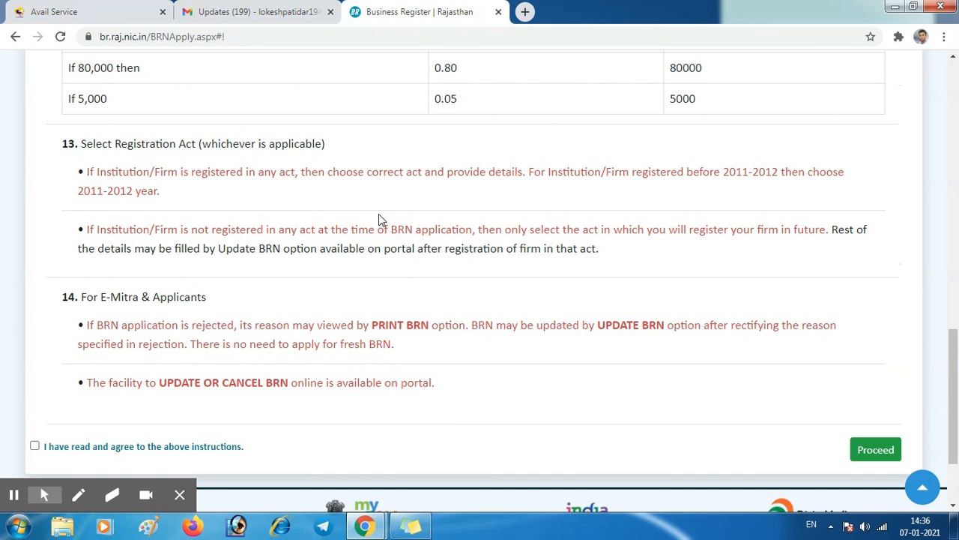
{"action": "scroll", "coordinate": [339, 211], "scroll_direction": "down", "scroll_amount": 1}
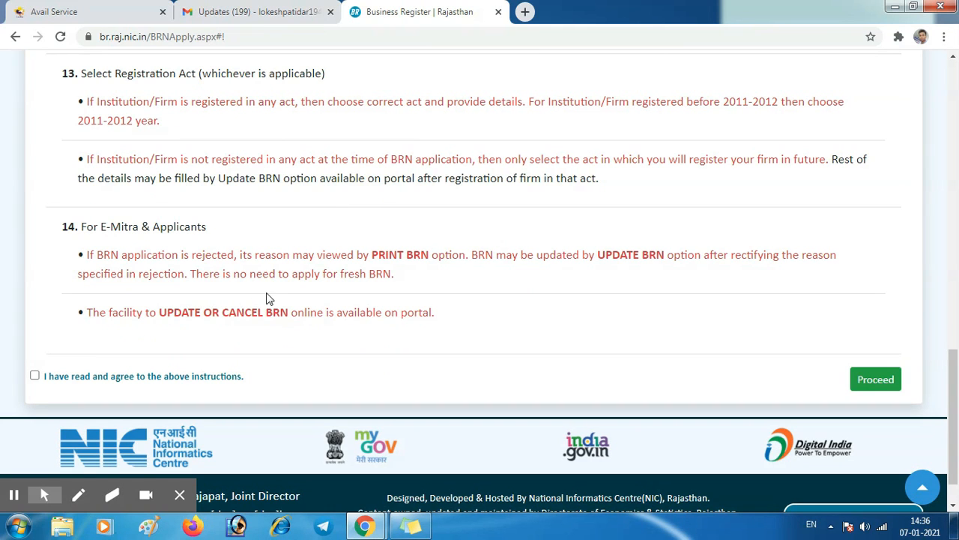
{"action": "left_click_drag", "start_coordinate": [80, 229], "coordinate": [261, 232]}
{"action": "left_click", "coordinate": [362, 235]}
Agree to the instructions and proceed to the applicant authentication form
{"action": "left_click", "coordinate": [34, 376]}
{"action": "left_click", "coordinate": [876, 379]}
Start a new BRN application for a firm and decline searching for an already applied BRN
{"action": "left_click", "coordinate": [322, 174]}
{"action": "mouse_move", "coordinate": [302, 208]}
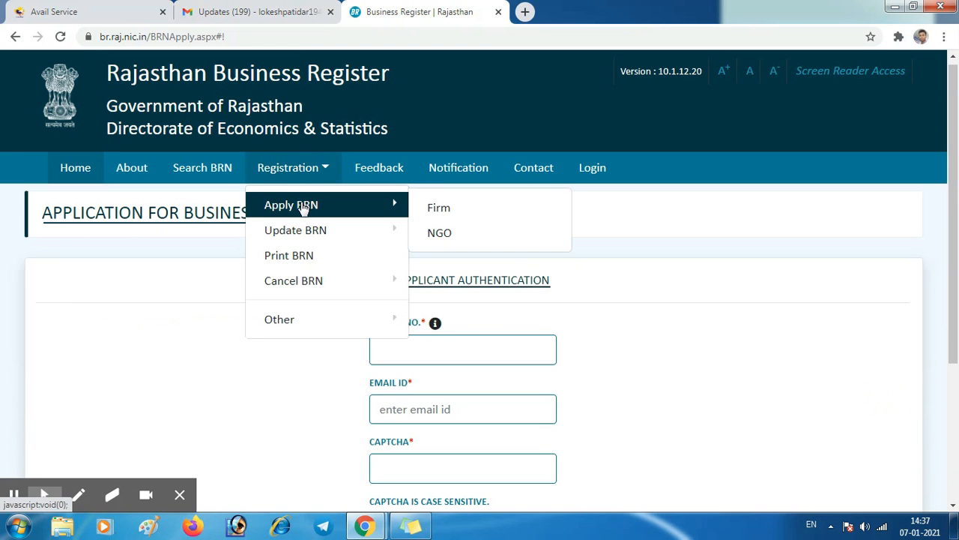
{"action": "left_click", "coordinate": [470, 218]}
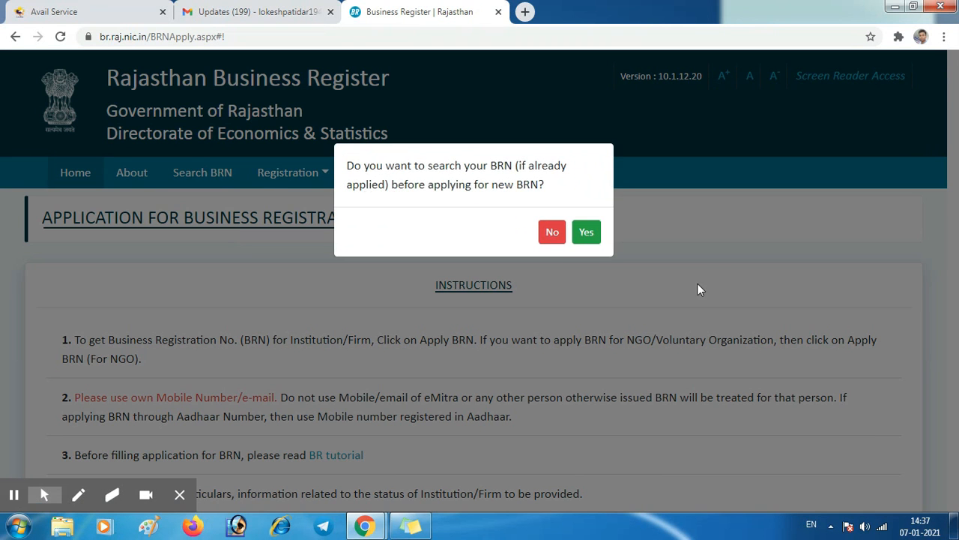
{"action": "left_click", "coordinate": [552, 232]}
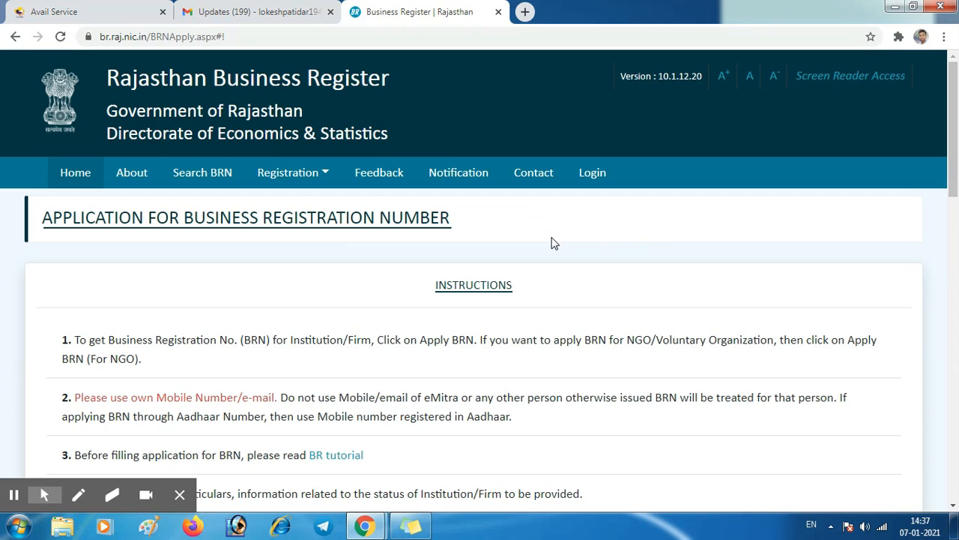
Confirm having read the instructions for the firm application and proceed to applicant authentication
{"action": "scroll", "coordinate": [784, 345], "scroll_direction": "down", "scroll_amount": 10}
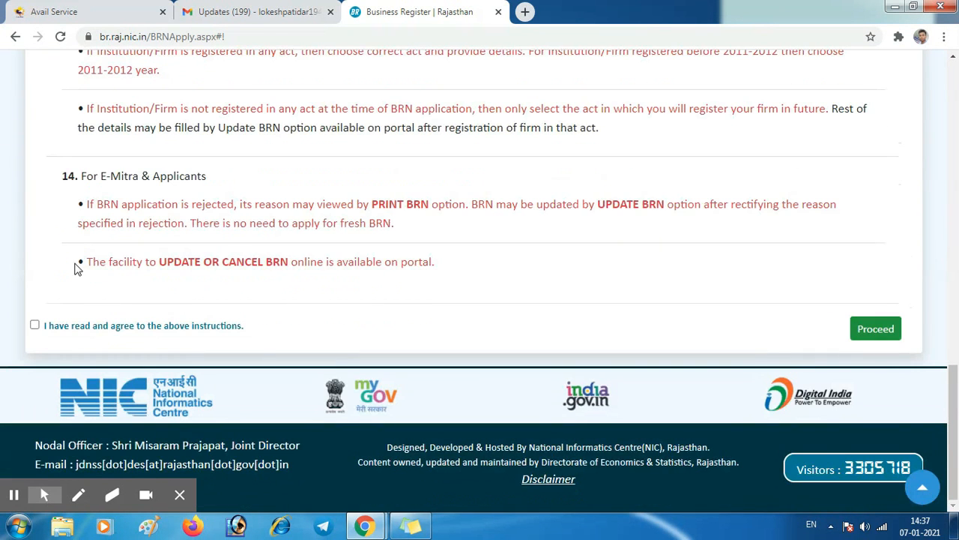
{"action": "left_click", "coordinate": [35, 326]}
{"action": "left_click", "coordinate": [862, 327]}
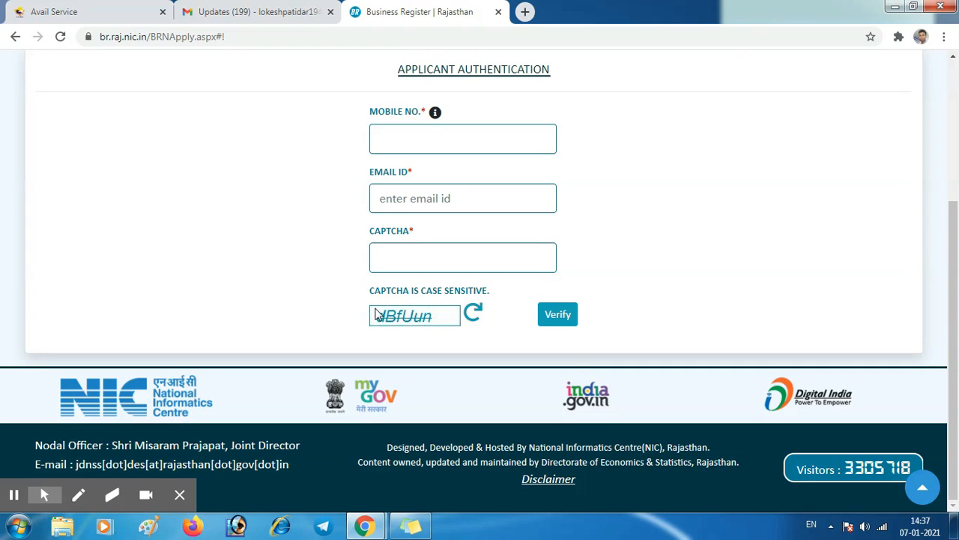
{"action": "left_click", "coordinate": [13, 494]}
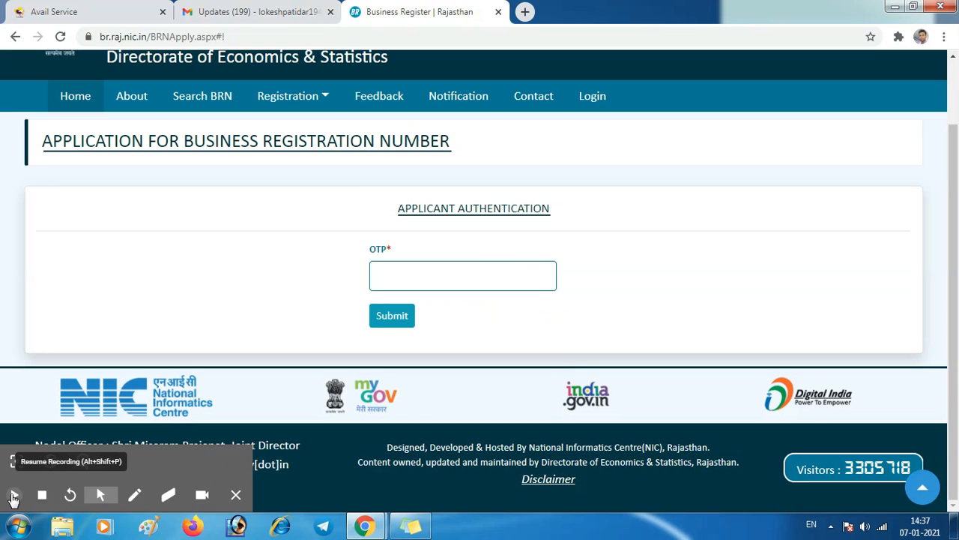
{"action": "left_click", "coordinate": [14, 495]}
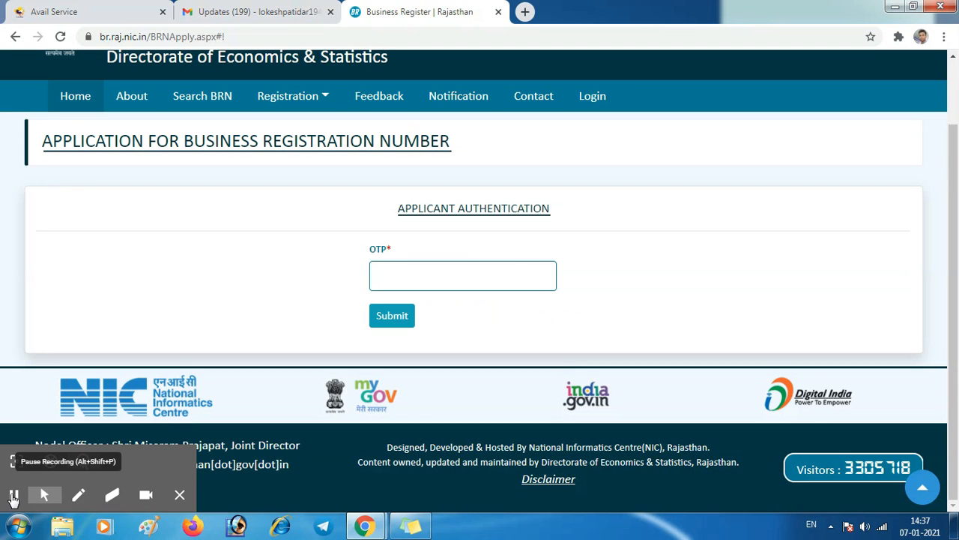
Enter the OTP for applicant authentication and submit it
{"action": "left_click", "coordinate": [404, 282]}
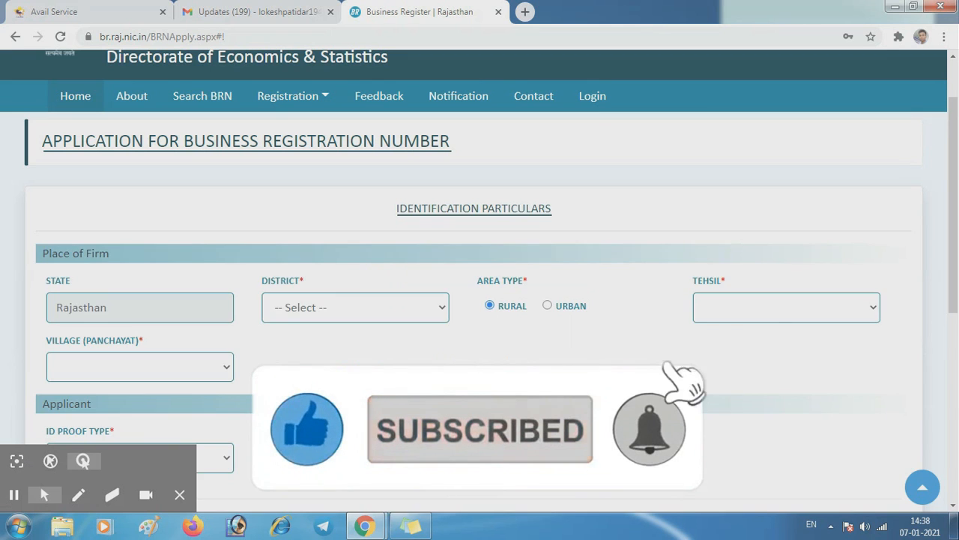
Set the place of the firm to district BANSWARA, tehsil Gadi and village PALODA (Paloda)
{"action": "scroll", "coordinate": [295, 338], "scroll_direction": "down", "scroll_amount": 1}
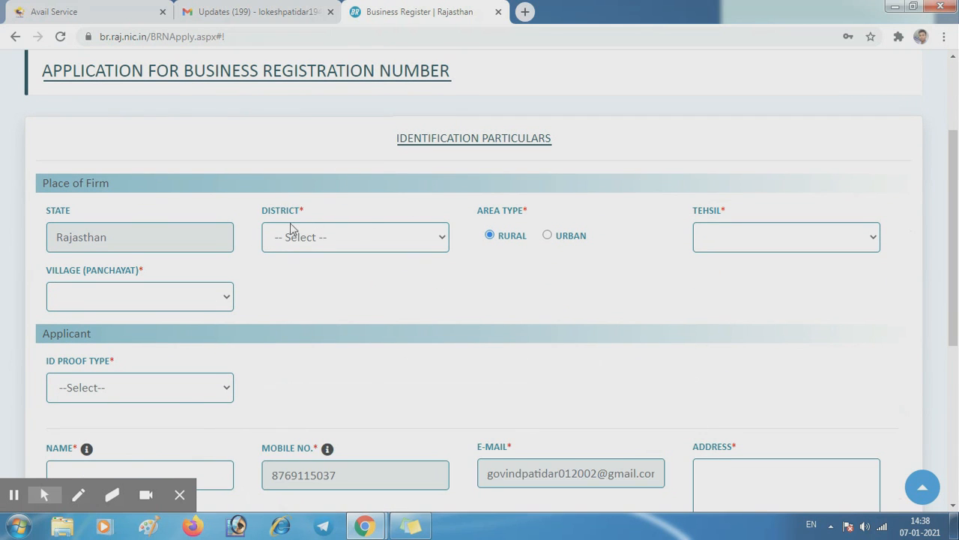
{"action": "left_click", "coordinate": [340, 241]}
{"action": "left_click", "coordinate": [333, 310]}
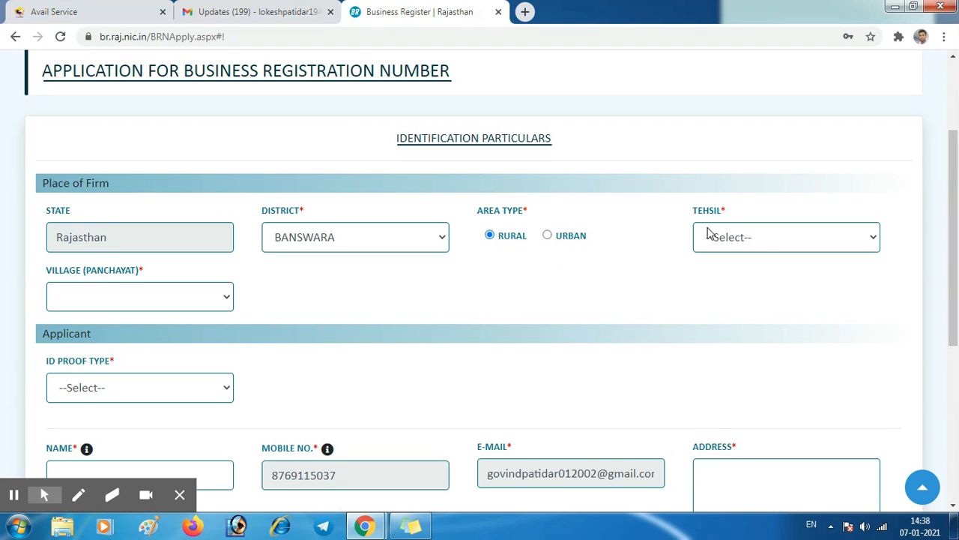
{"action": "left_click", "coordinate": [709, 234]}
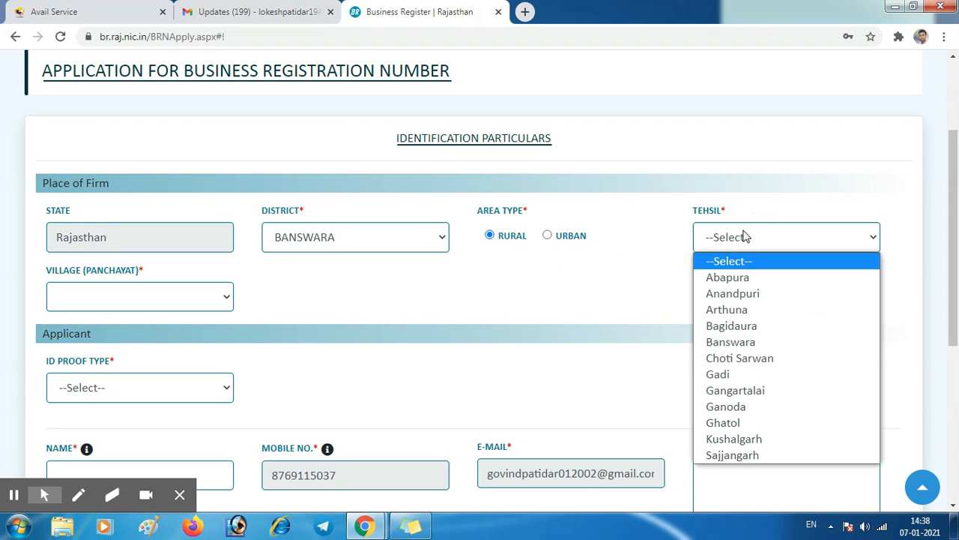
{"action": "left_click", "coordinate": [716, 373]}
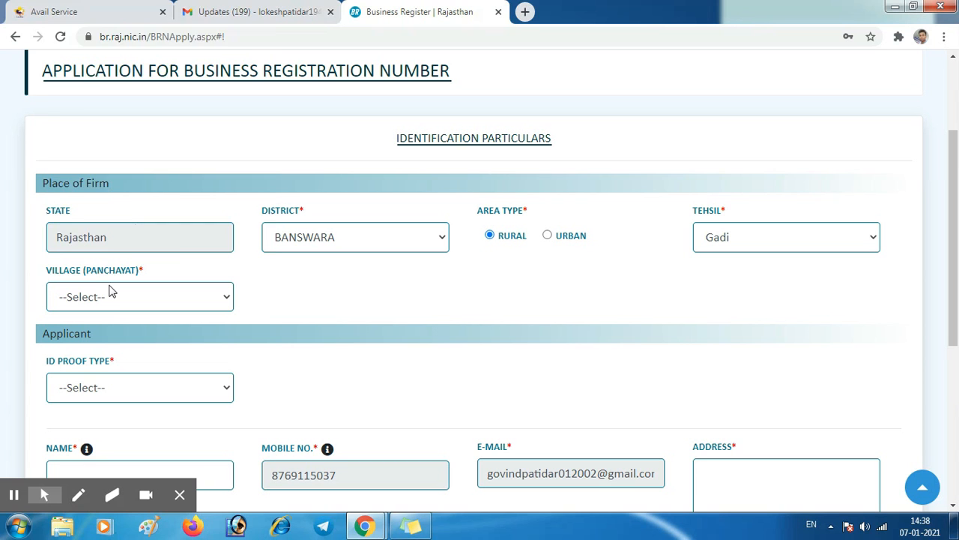
{"action": "left_click", "coordinate": [108, 291]}
{"action": "key", "text": "p"}
{"action": "key", "text": "Down"}
{"action": "key", "text": "Down"}
{"action": "key", "text": "Return"}
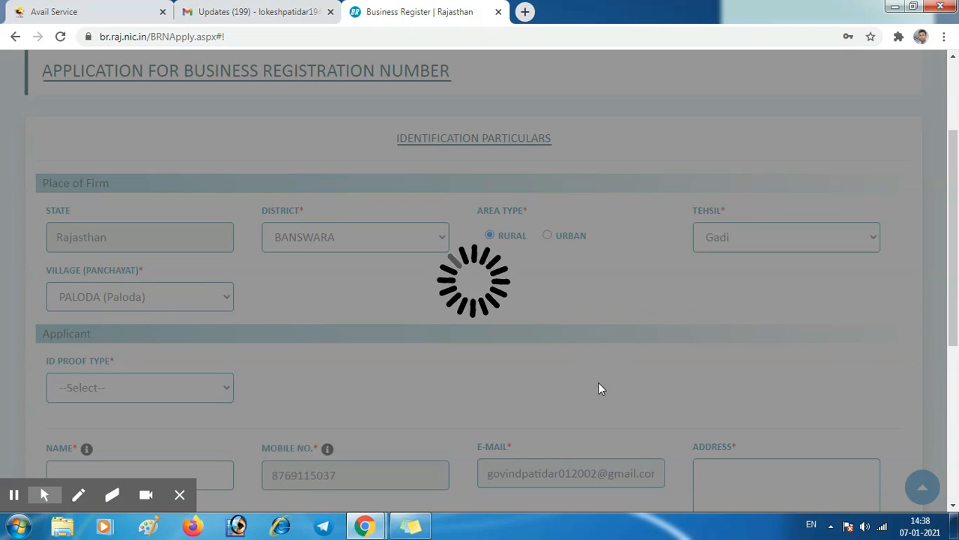
Choose Aadhar Card as the applicant's ID proof type
{"action": "scroll", "coordinate": [518, 274], "scroll_direction": "down", "scroll_amount": 2}
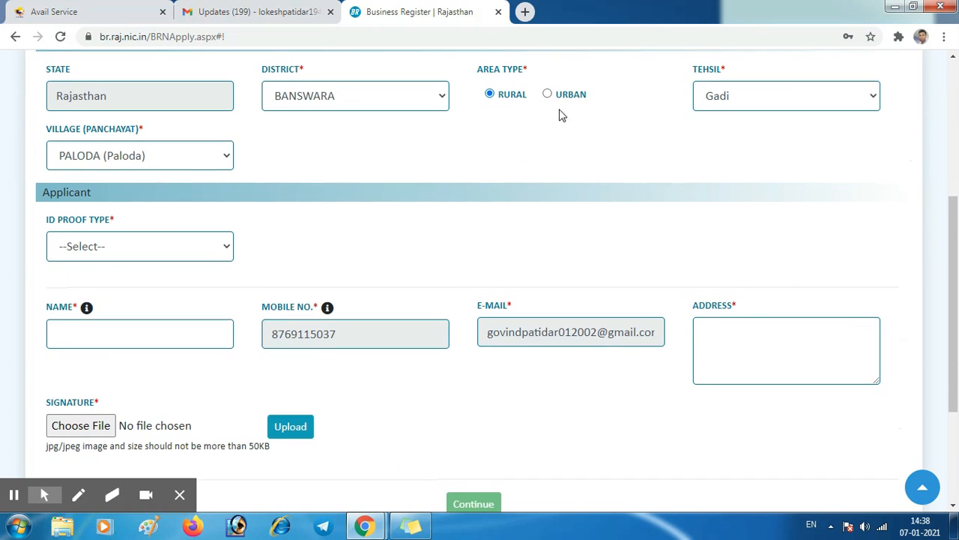
{"action": "scroll", "coordinate": [559, 116], "scroll_direction": "down", "scroll_amount": 1}
{"action": "left_click", "coordinate": [105, 177]}
{"action": "left_click", "coordinate": [91, 216]}
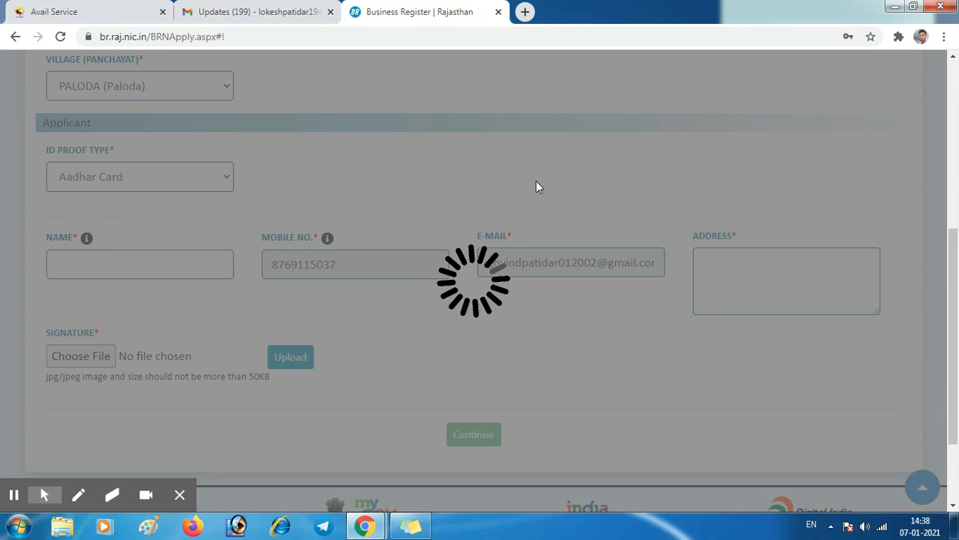
{"action": "scroll", "coordinate": [536, 187], "scroll_direction": "down", "scroll_amount": 2}
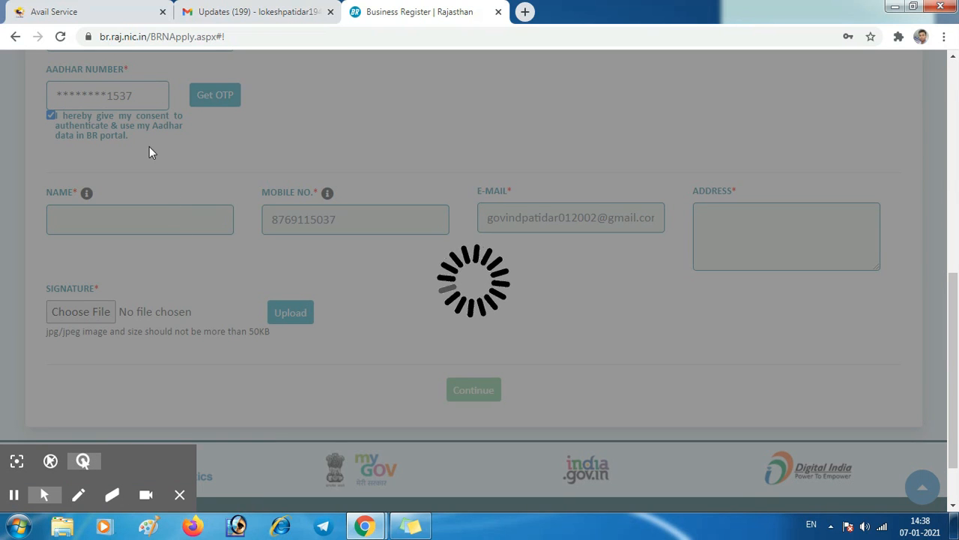
Acknowledge the OTP prompt, enter the Aadhar OTP and verify the applicant's Aadhar number
{"action": "scroll", "coordinate": [84, 179], "scroll_direction": "up", "scroll_amount": 1}
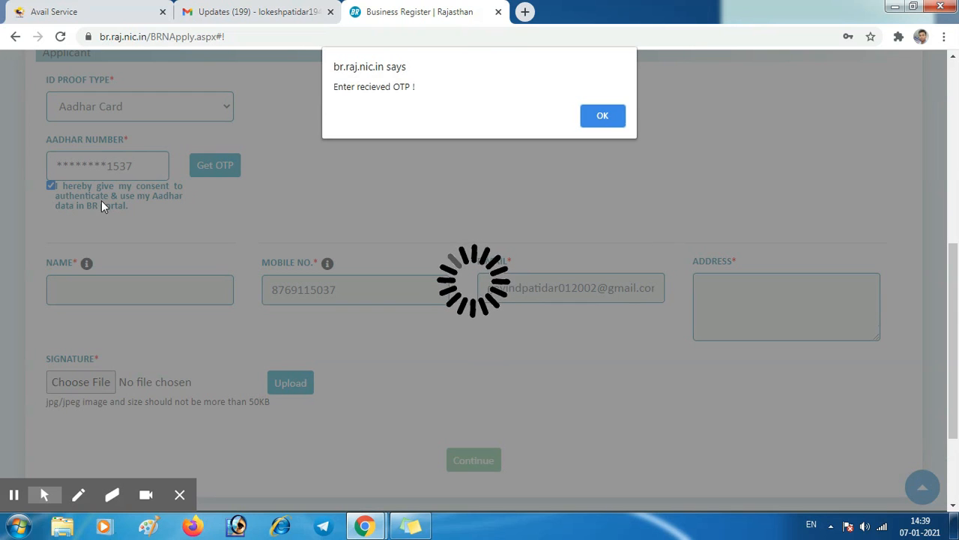
{"action": "left_click", "coordinate": [610, 118]}
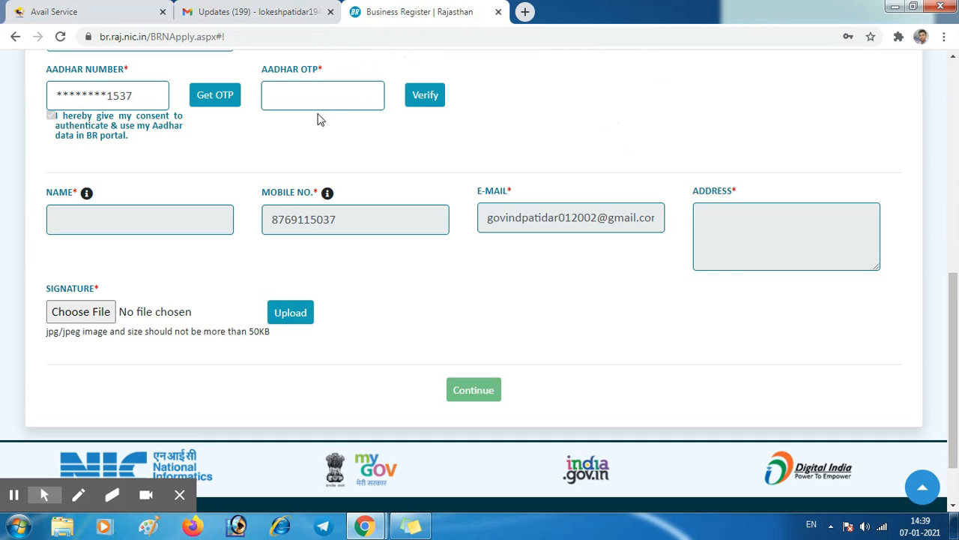
{"action": "left_click", "coordinate": [295, 95]}
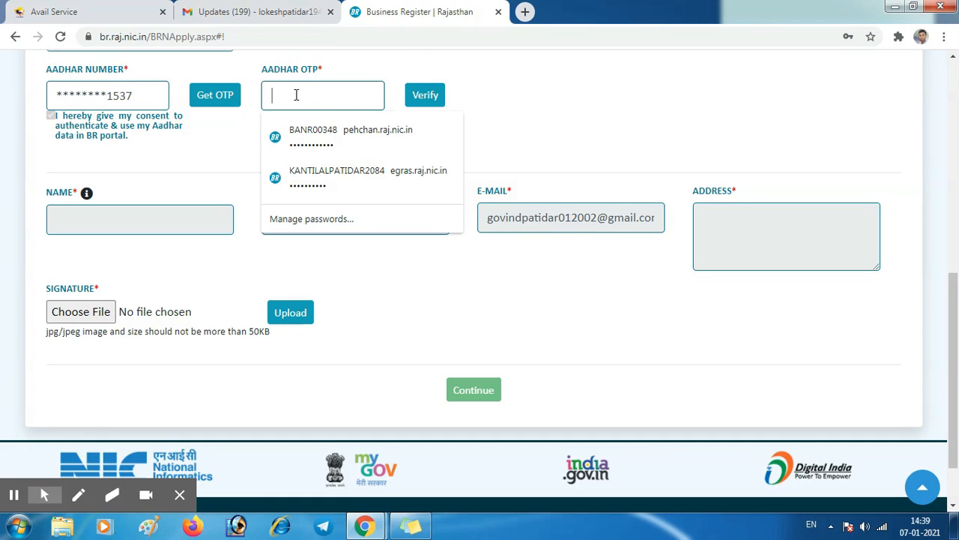
{"action": "type", "text": "1"}
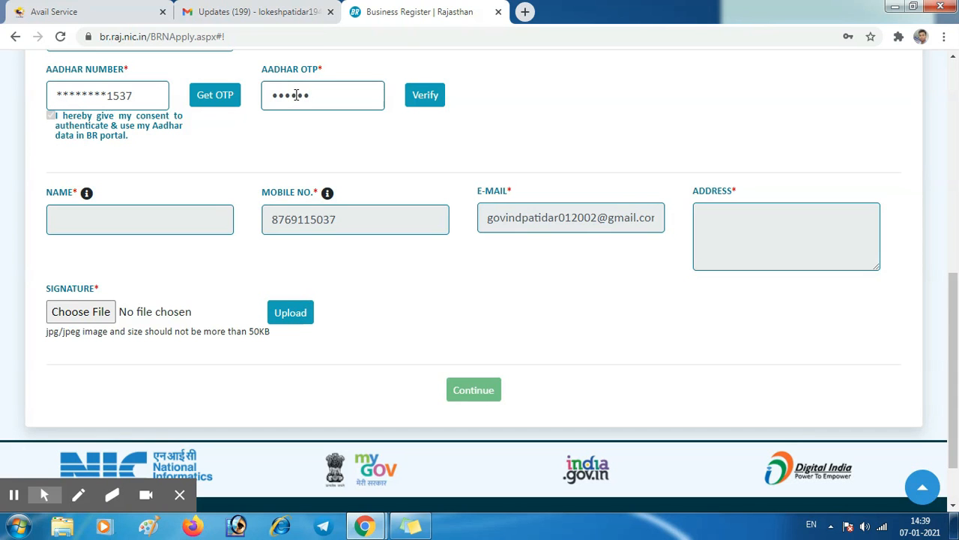
{"action": "left_click", "coordinate": [432, 94]}
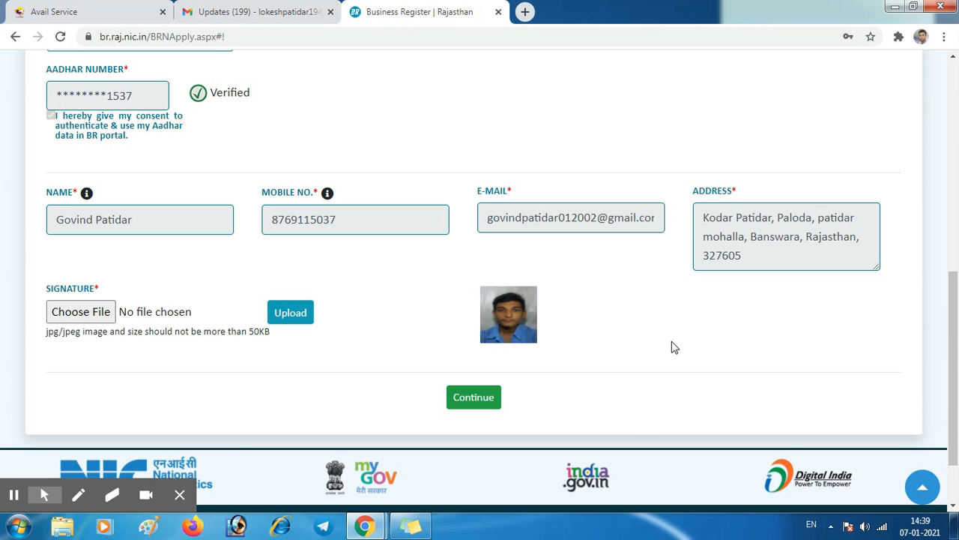
Upload the image 2.jpg from the 31.12.2020 folder as the applicant's signature
{"action": "left_click", "coordinate": [68, 309]}
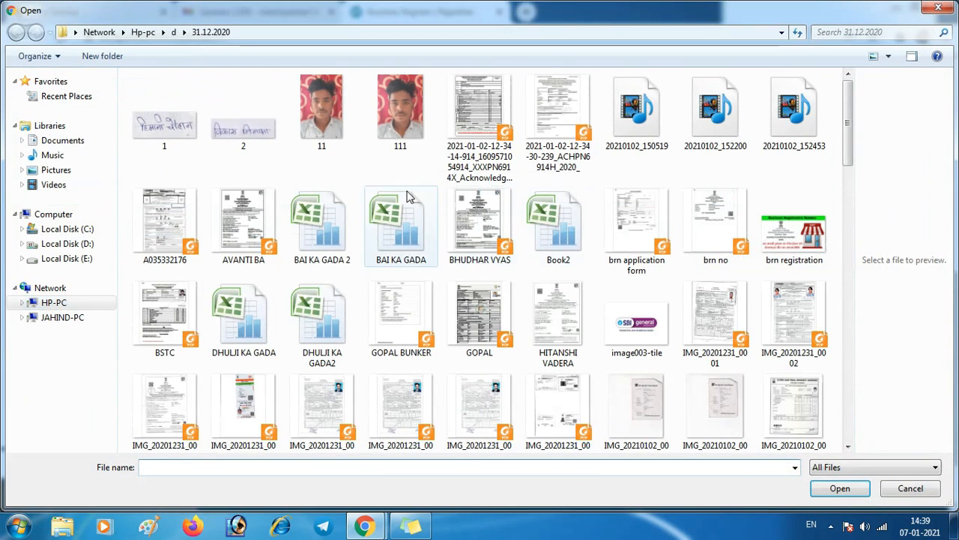
{"action": "left_click", "coordinate": [246, 129]}
{"action": "left_click", "coordinate": [828, 486]}
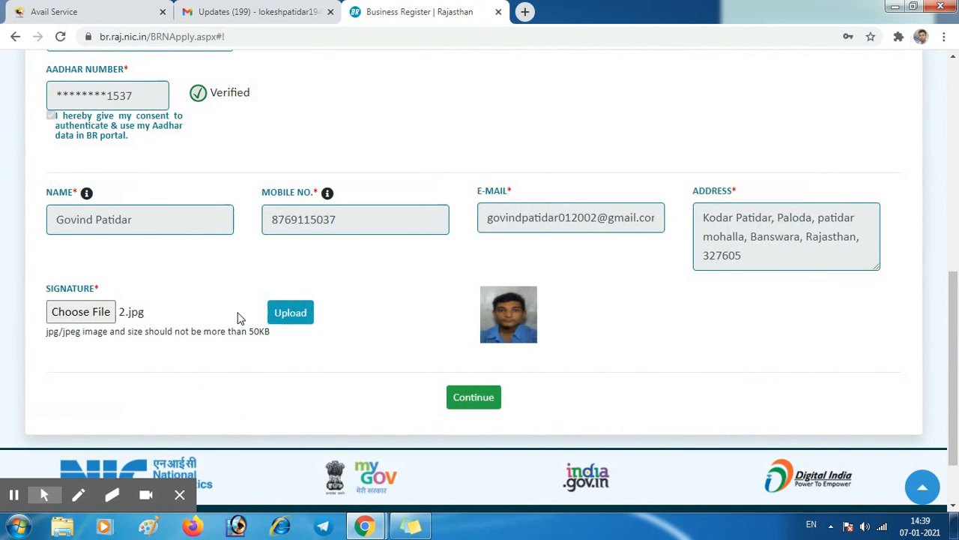
{"action": "left_click", "coordinate": [292, 321]}
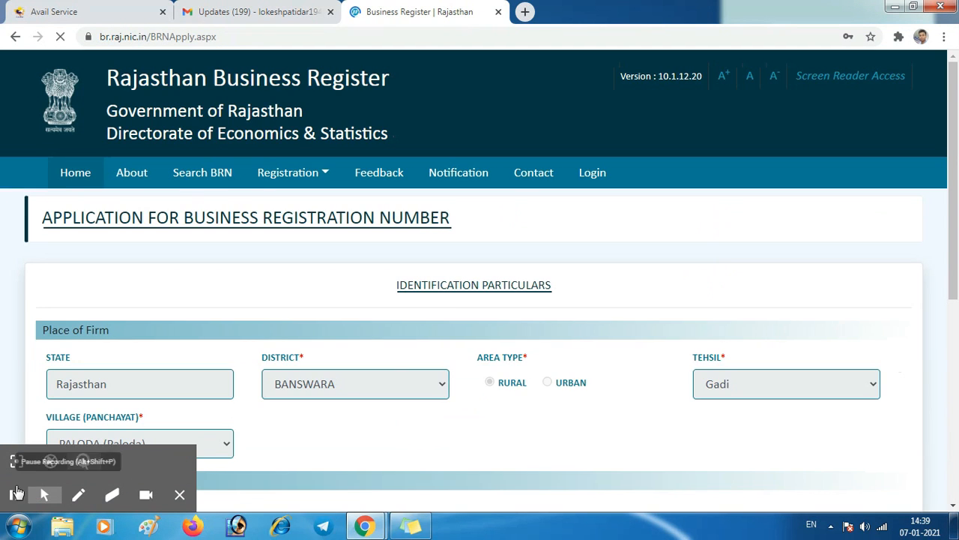
Continue from the completed identification particulars to the information on directory of enterprises/firms section
{"action": "scroll", "coordinate": [484, 281], "scroll_direction": "down", "scroll_amount": 6}
{"action": "scroll", "coordinate": [194, 331], "scroll_direction": "down", "scroll_amount": 3}
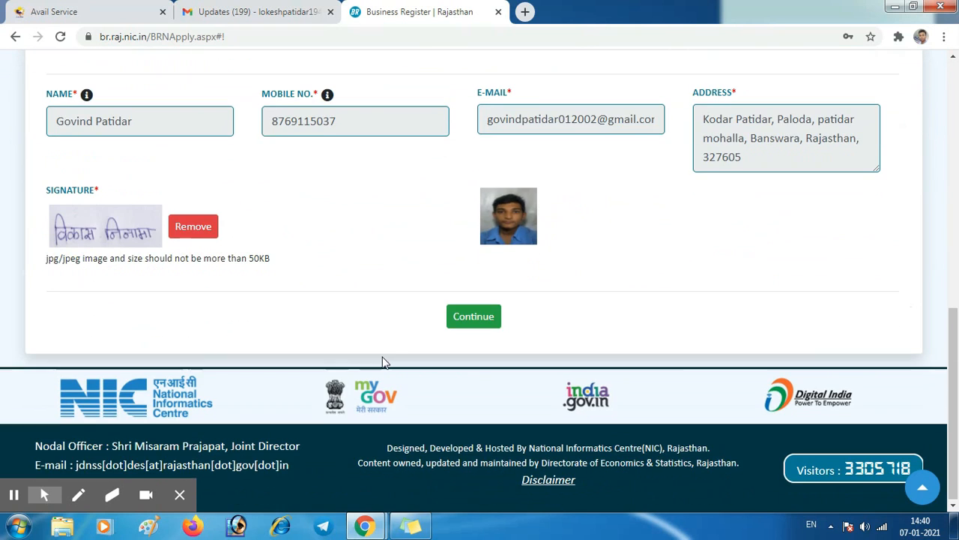
{"action": "left_click", "coordinate": [461, 318]}
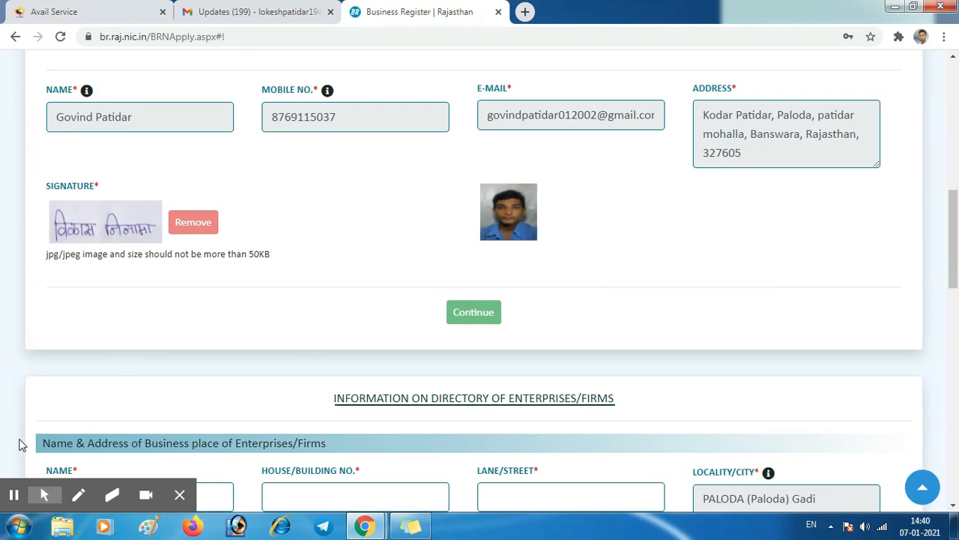
{"action": "scroll", "coordinate": [364, 290], "scroll_direction": "down", "scroll_amount": 4}
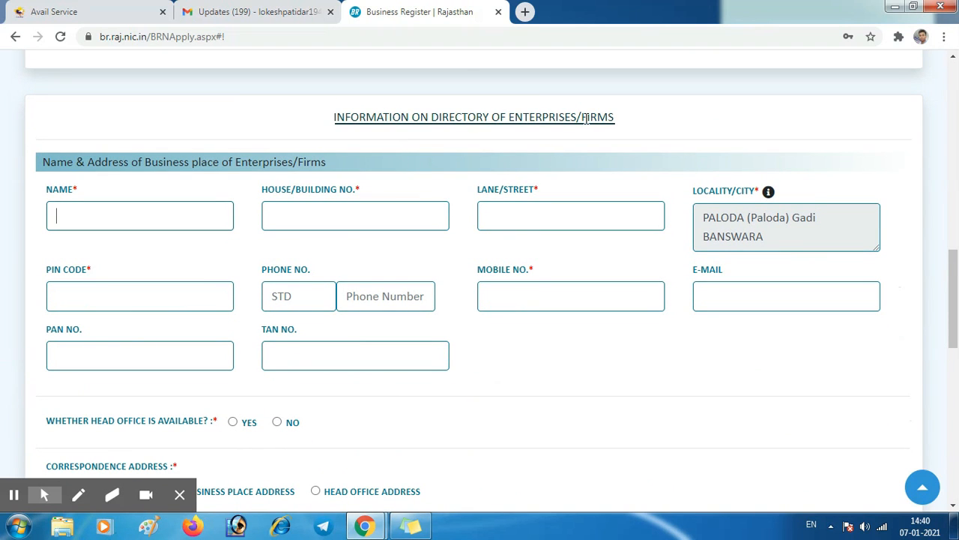
{"action": "scroll", "coordinate": [142, 193], "scroll_direction": "down", "scroll_amount": 1}
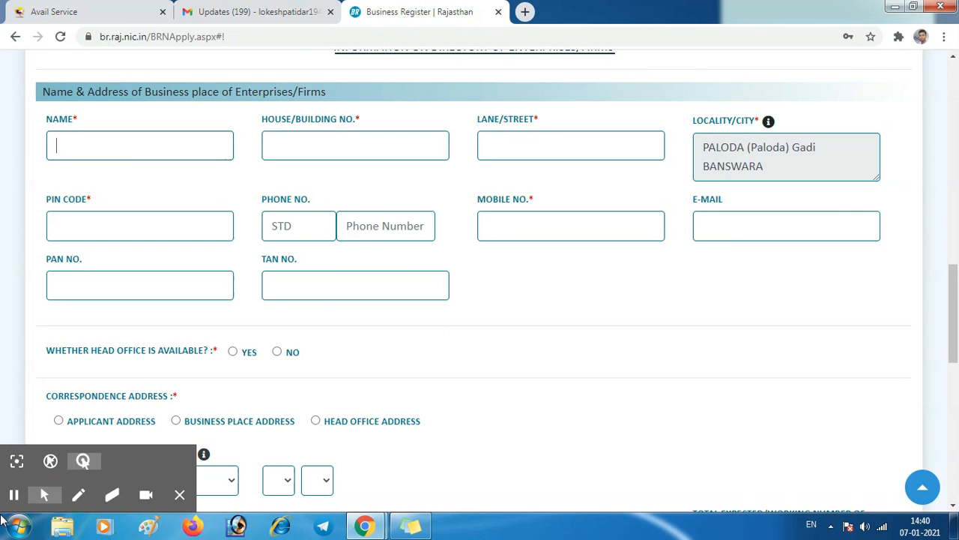
{"action": "left_click", "coordinate": [15, 495]}
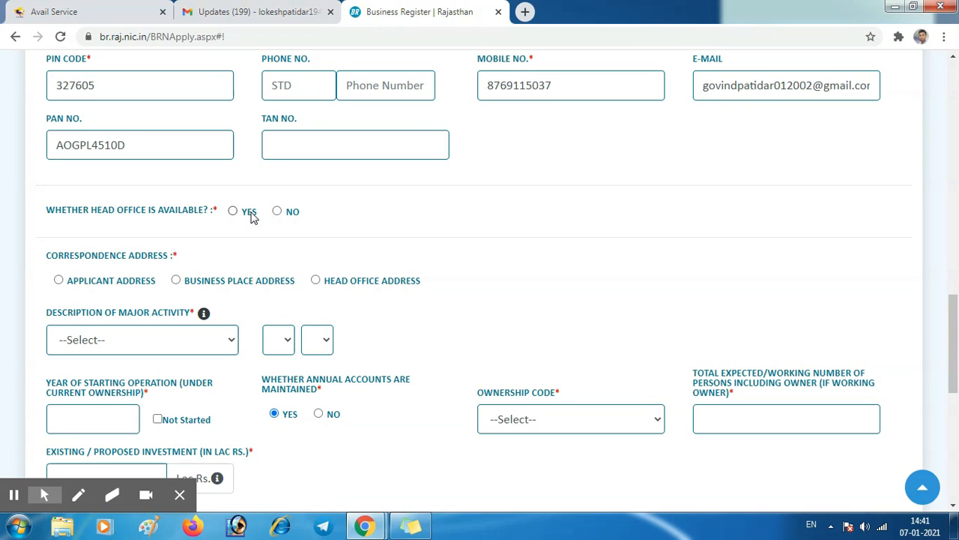
State that no head office is available and use the applicant address as the correspondence address
{"action": "left_click", "coordinate": [277, 213]}
{"action": "left_click", "coordinate": [59, 280]}
{"action": "scroll", "coordinate": [608, 303], "scroll_direction": "down", "scroll_amount": 2}
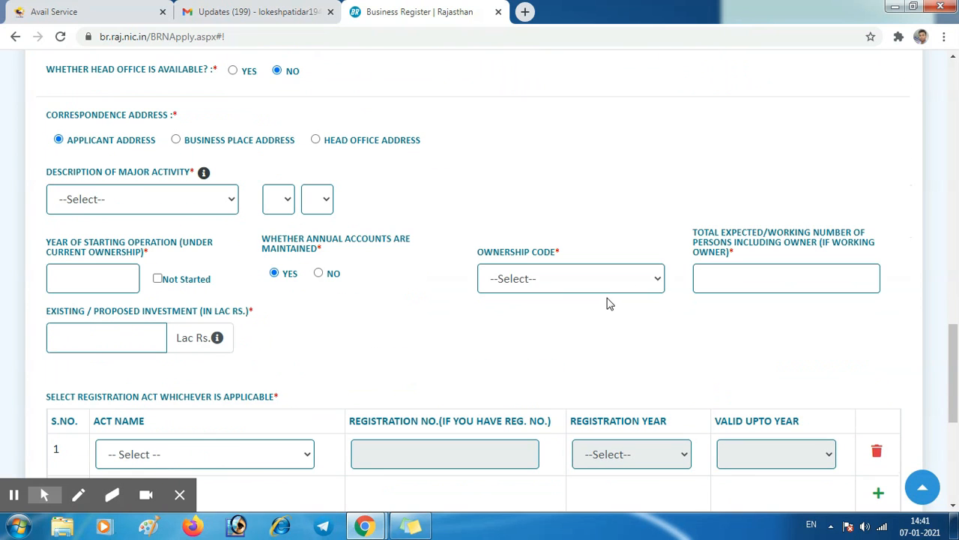
Set the major activity to Other Service activities with Other personal service activities as its subcategory
{"action": "left_click", "coordinate": [81, 213]}
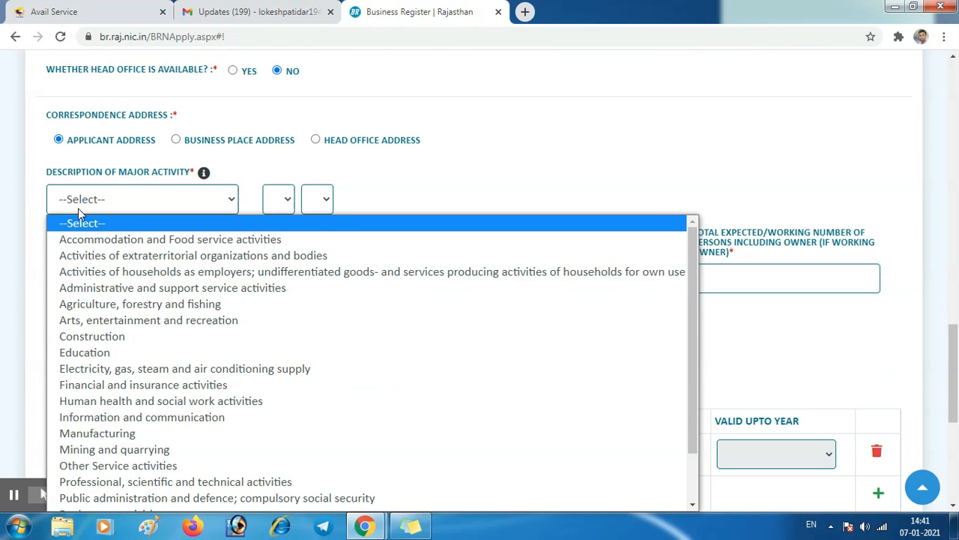
{"action": "scroll", "coordinate": [180, 270], "scroll_direction": "down", "scroll_amount": 2}
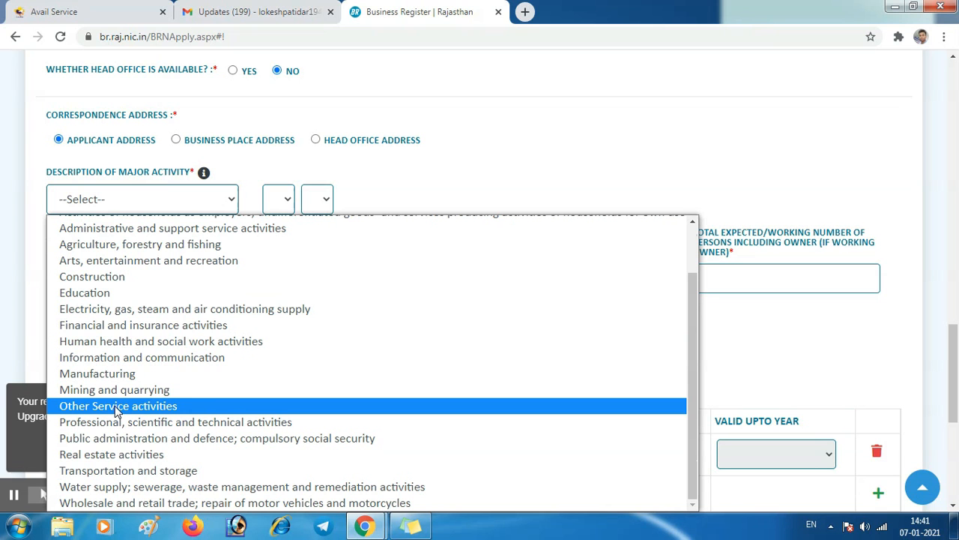
{"action": "scroll", "coordinate": [120, 405], "scroll_direction": "up", "scroll_amount": 2}
{"action": "scroll", "coordinate": [134, 337], "scroll_direction": "down", "scroll_amount": 2}
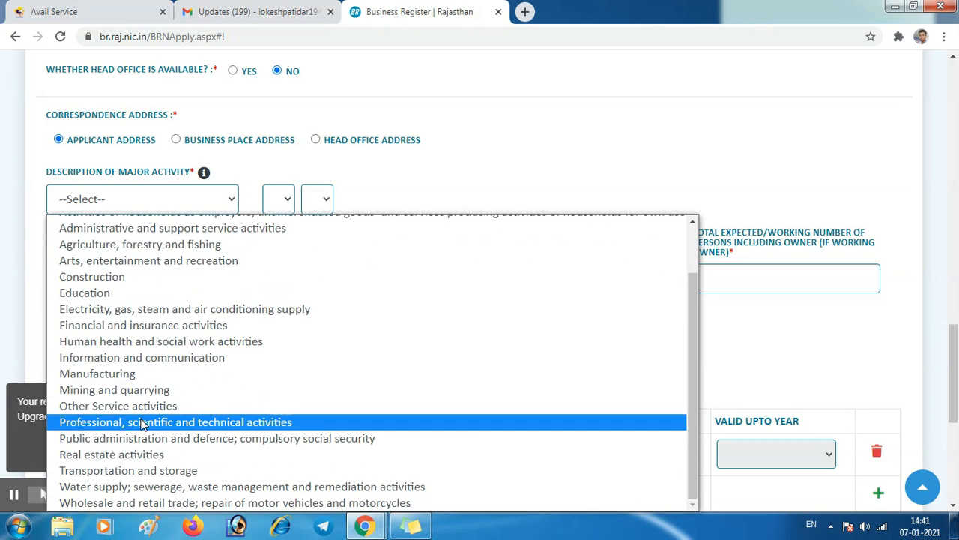
{"action": "left_click", "coordinate": [105, 405]}
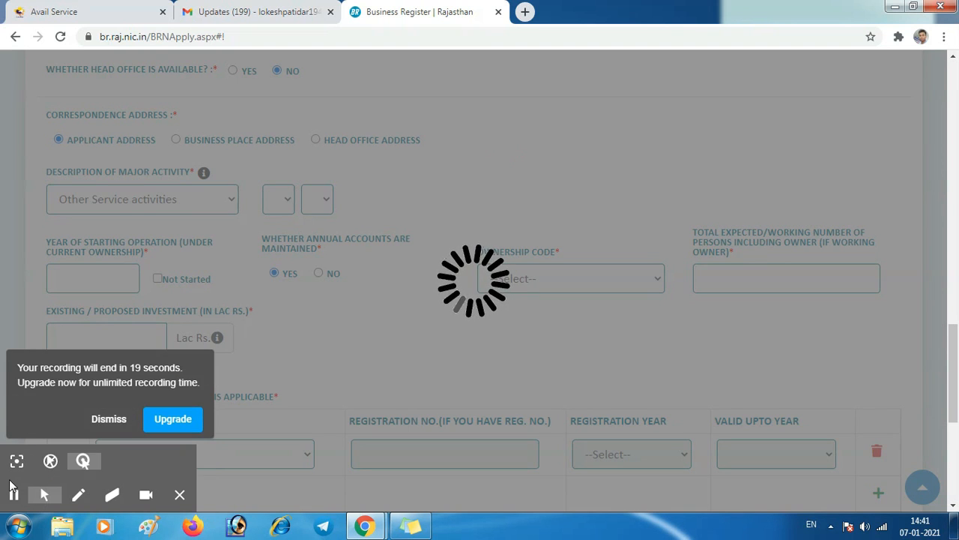
{"action": "left_click", "coordinate": [101, 459]}
{"action": "left_click", "coordinate": [133, 201]}
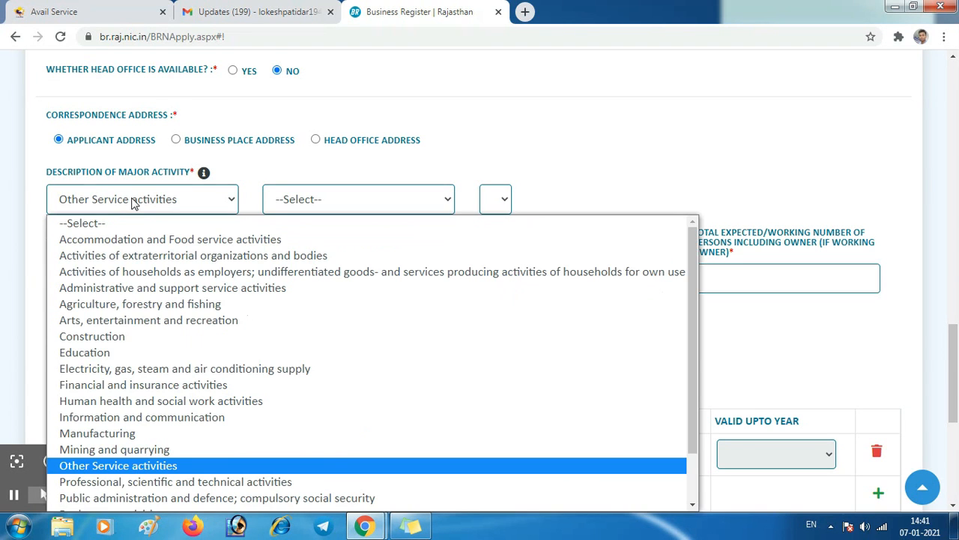
{"action": "left_click", "coordinate": [134, 200]}
{"action": "left_click", "coordinate": [291, 200]}
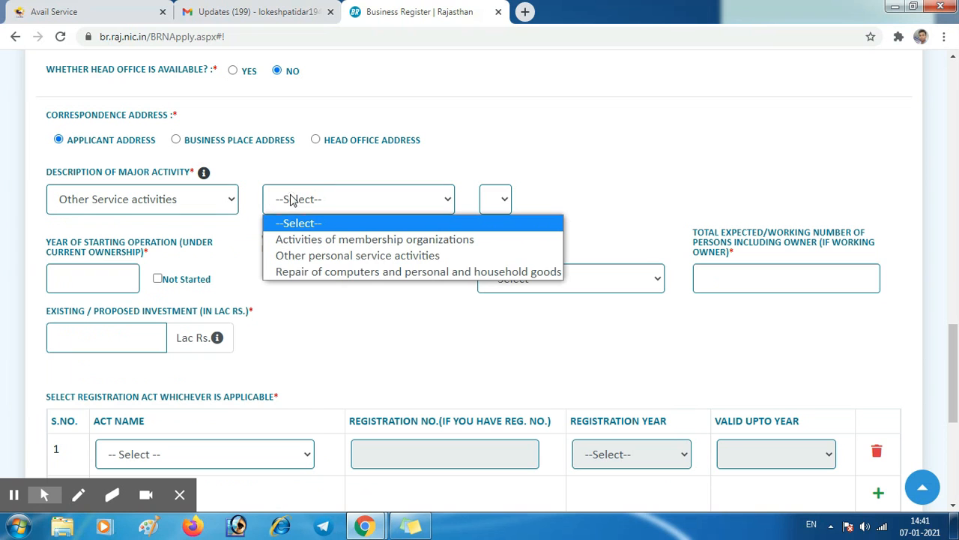
{"action": "left_click", "coordinate": [312, 255]}
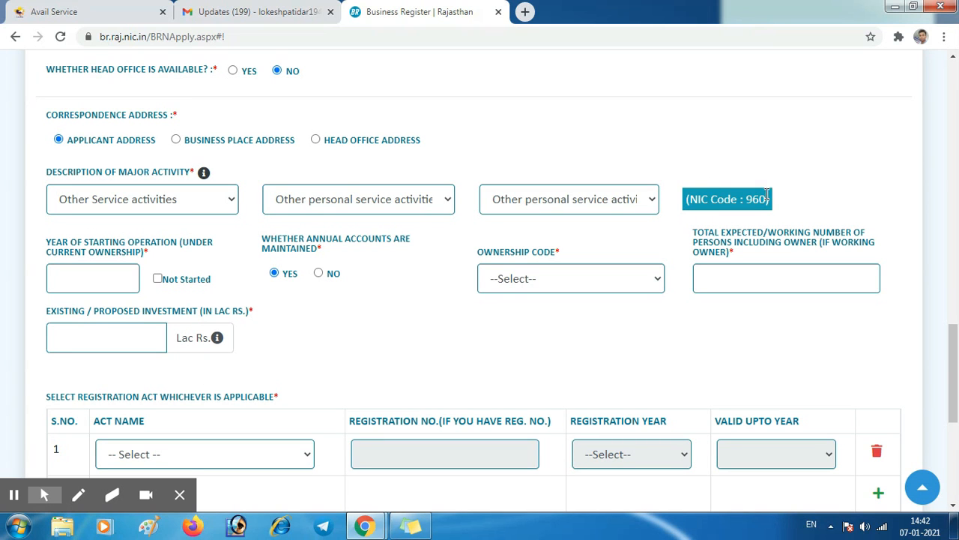
Enter 2015 as the year of starting operation, set annual accounts maintained to No and choose Private-proprietary ownership
{"action": "scroll", "coordinate": [418, 296], "scroll_direction": "down", "scroll_amount": 2}
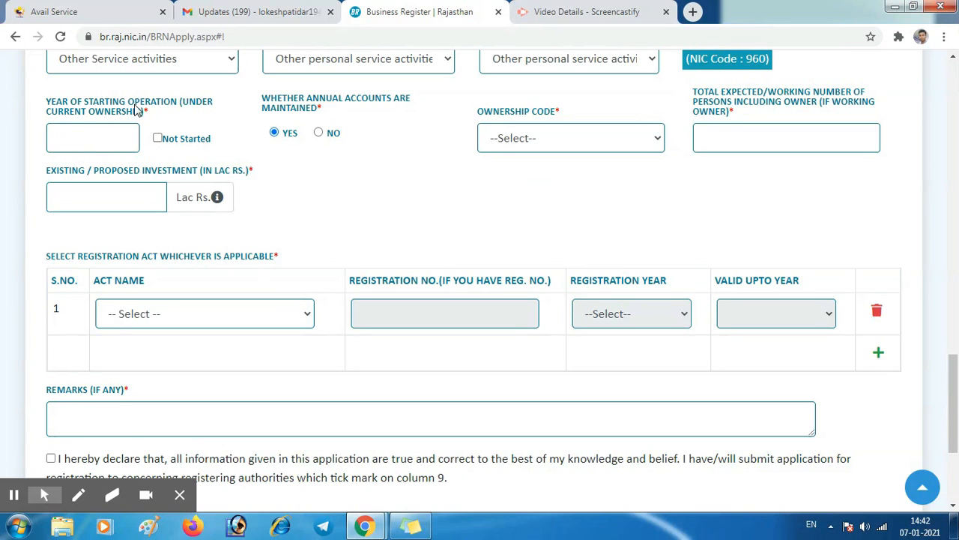
{"action": "left_click", "coordinate": [90, 140]}
{"action": "left_click", "coordinate": [319, 132]}
{"action": "left_click", "coordinate": [533, 145]}
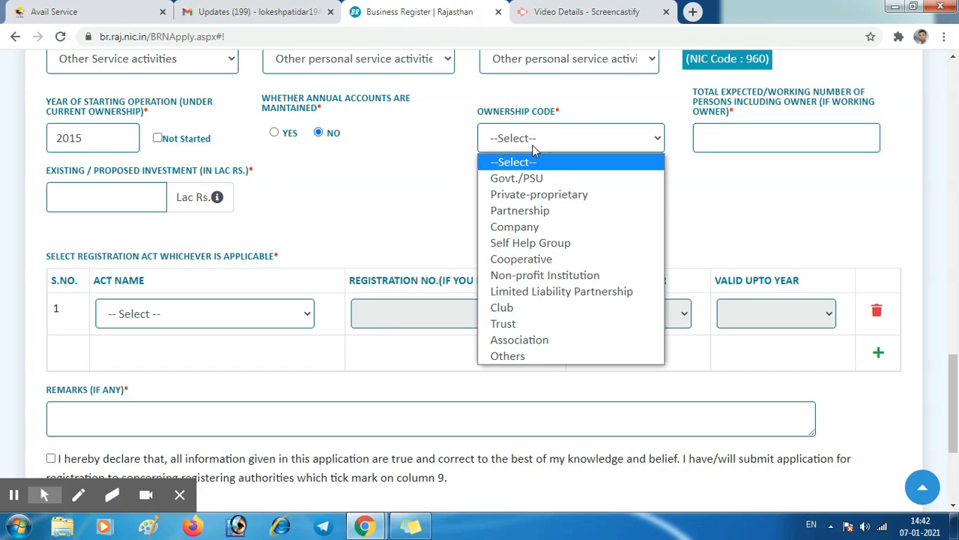
{"action": "left_click", "coordinate": [505, 196]}
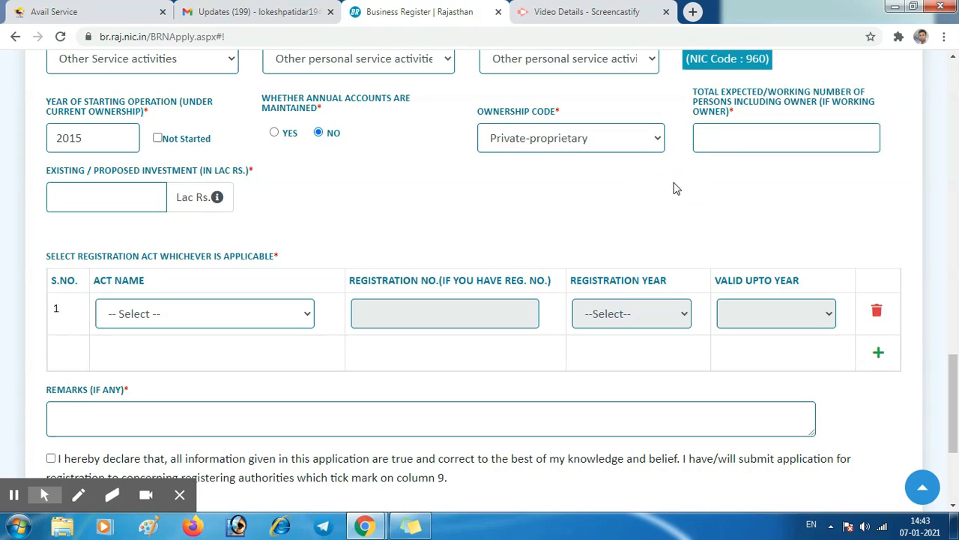
Set the total number of persons including the owner to 2 and the existing/proposed investment to 5 lac Rs
{"action": "left_click", "coordinate": [748, 138]}
{"action": "left_click", "coordinate": [617, 238]}
{"action": "left_click", "coordinate": [111, 194]}
{"action": "left_click", "coordinate": [368, 230]}
{"action": "mouse_move", "coordinate": [217, 198]}
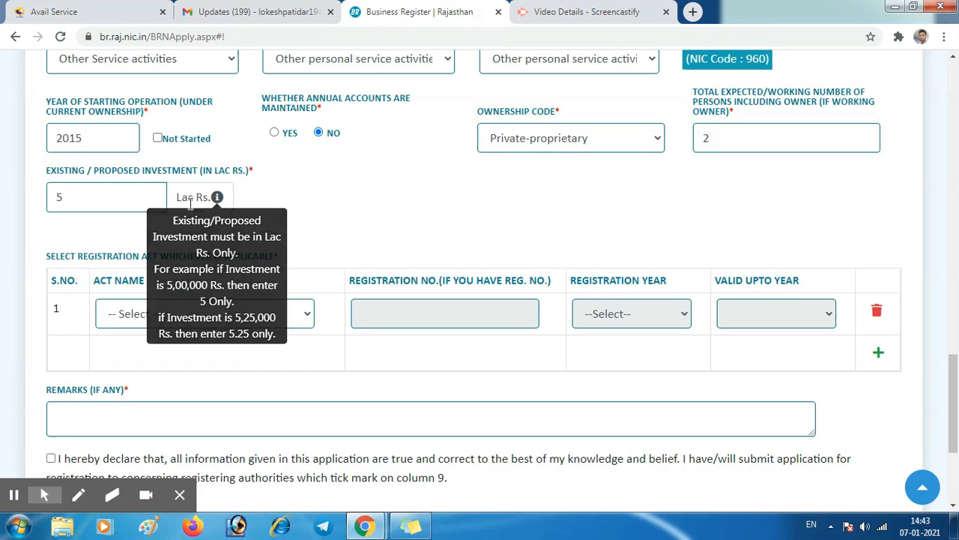
{"action": "left_click", "coordinate": [92, 197]}
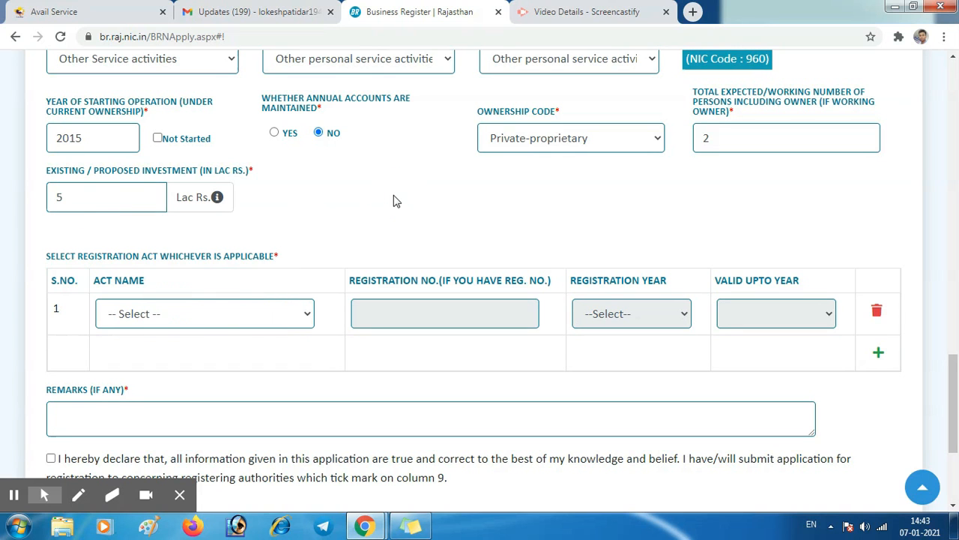
Choose the Shop and Commercial establishments Act as the applicable registration act
{"action": "scroll", "coordinate": [394, 200], "scroll_direction": "down", "scroll_amount": 1}
{"action": "left_click", "coordinate": [137, 241]}
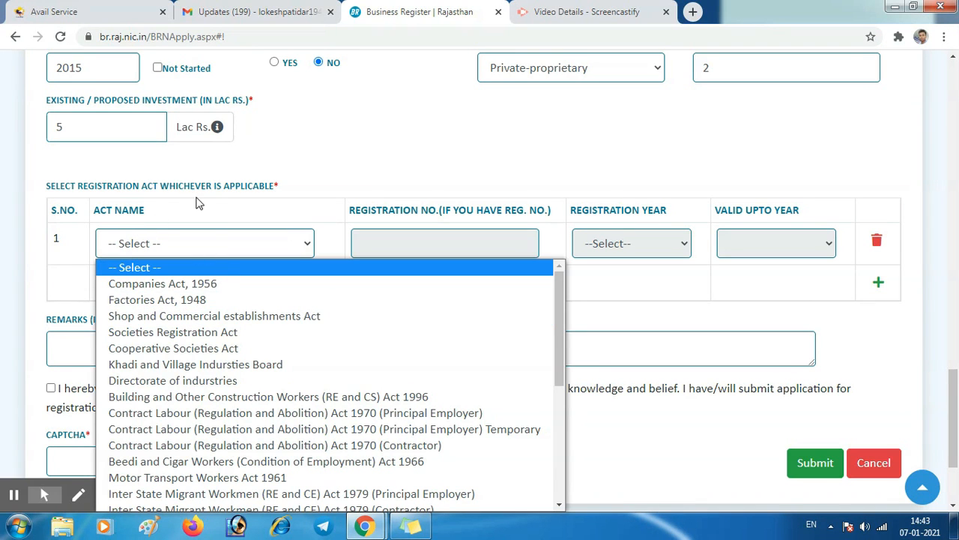
{"action": "left_click", "coordinate": [257, 316]}
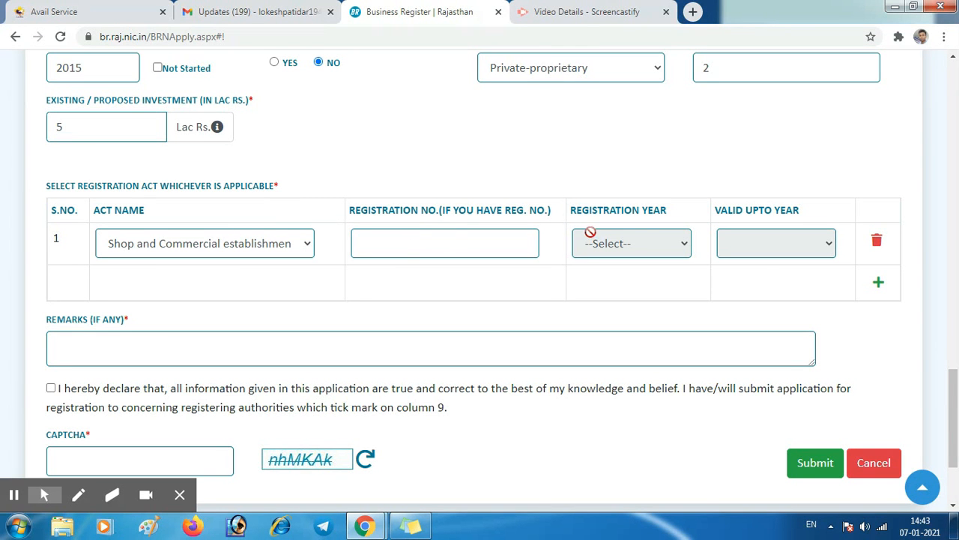
Enter "cyber cafe" as the remark and accept the declaration that the information given is true and correct
{"action": "scroll", "coordinate": [754, 278], "scroll_direction": "down", "scroll_amount": 3}
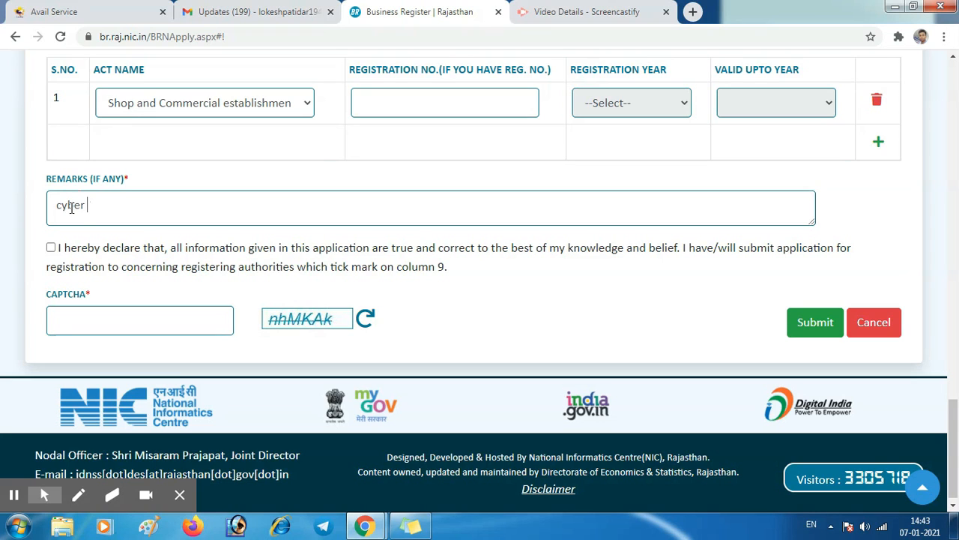
{"action": "type", "text": "fe"}
{"action": "key", "text": "Tab"}
{"action": "left_click", "coordinate": [52, 250]}
Fill in the captcha shown on the form and submit the application for preview
{"action": "left_click", "coordinate": [98, 313]}
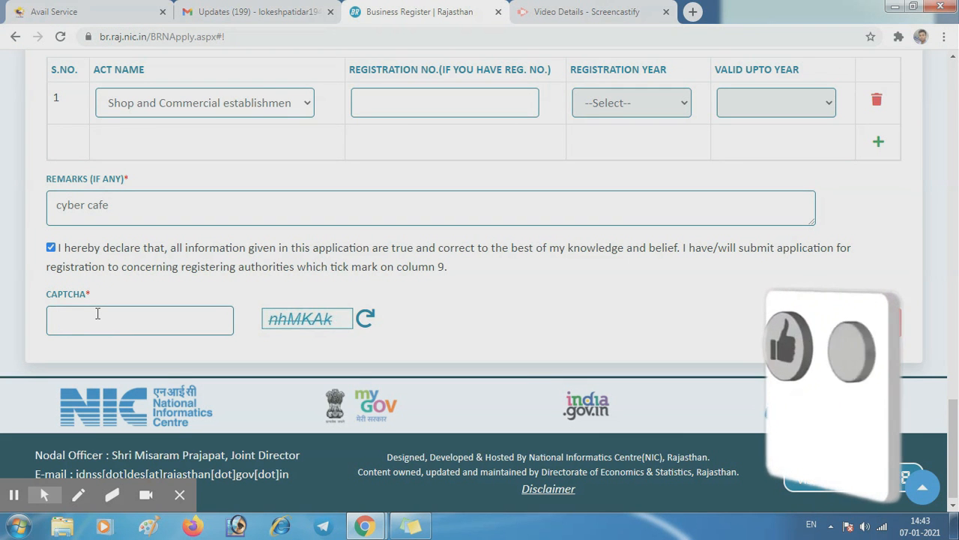
{"action": "type", "text": "nhMKAk"}
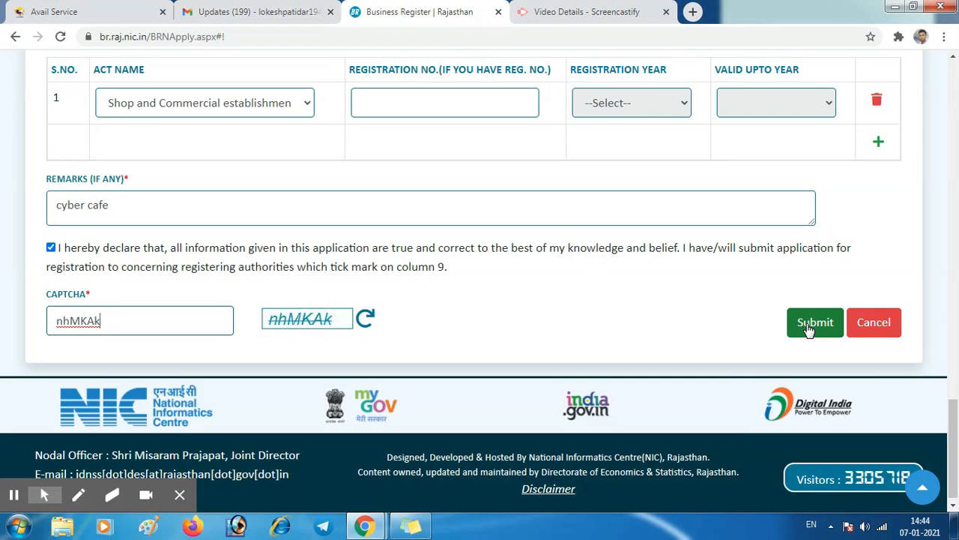
{"action": "left_click", "coordinate": [813, 324]}
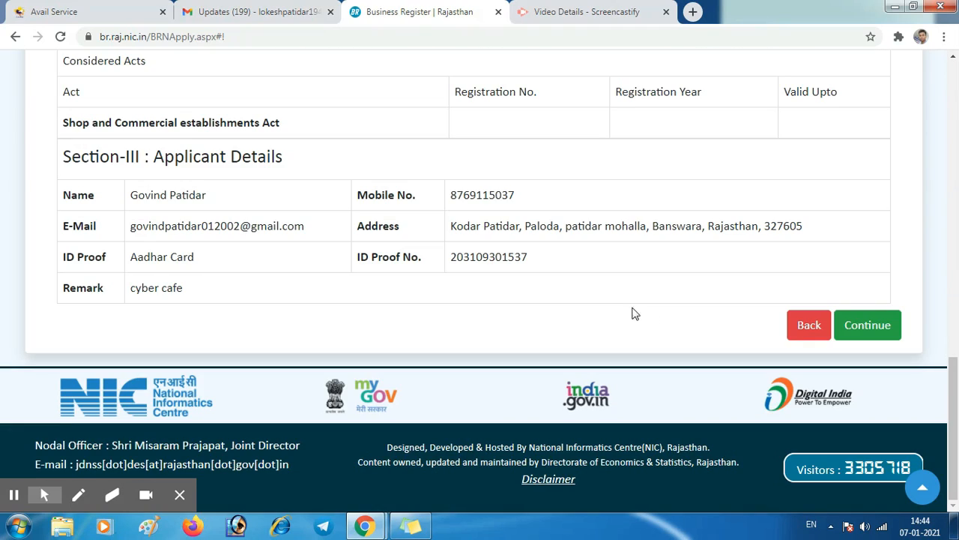
Review the establishment, activity, registration act and applicant details in the application preview
{"action": "scroll", "coordinate": [612, 270], "scroll_direction": "up", "scroll_amount": 5}
{"action": "scroll", "coordinate": [610, 270], "scroll_direction": "up", "scroll_amount": 7}
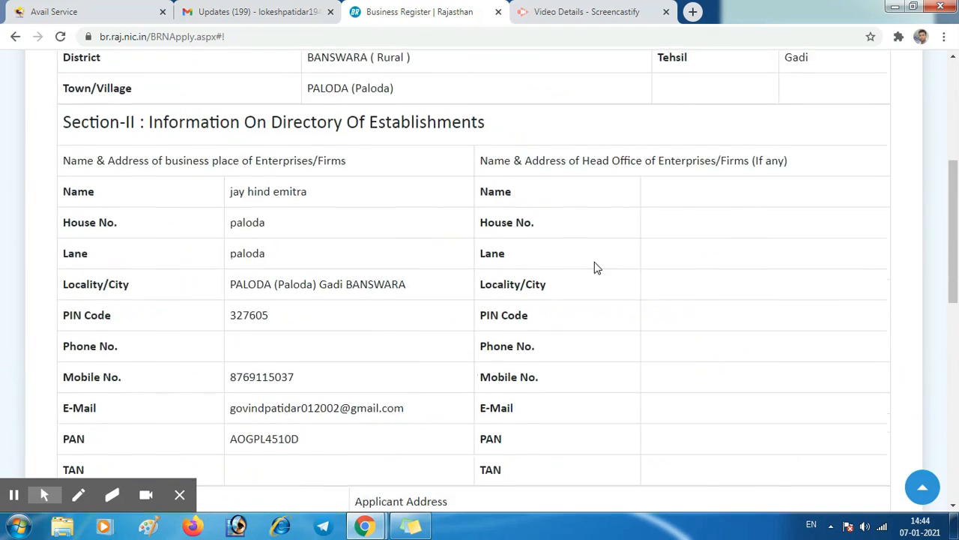
{"action": "scroll", "coordinate": [499, 278], "scroll_direction": "down", "scroll_amount": 5}
{"action": "scroll", "coordinate": [704, 326], "scroll_direction": "down", "scroll_amount": 5}
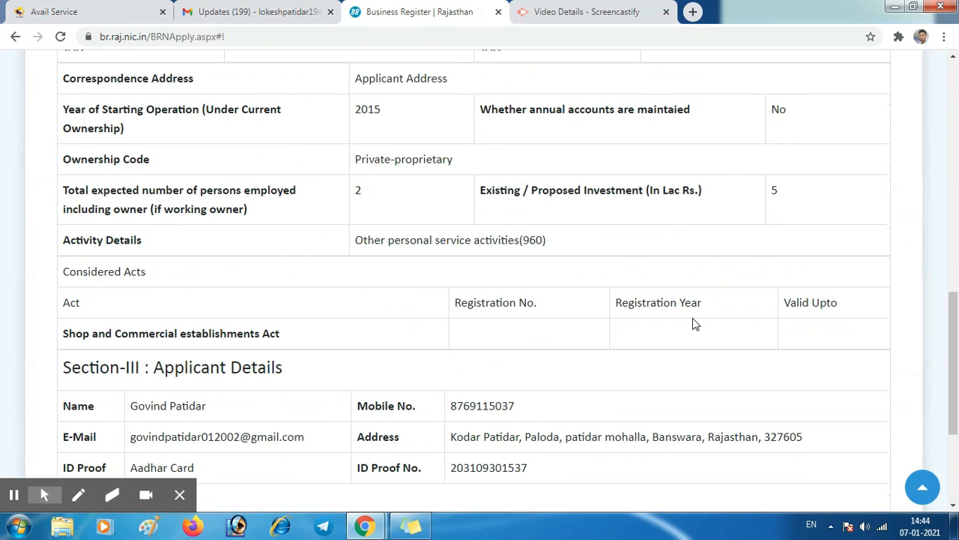
{"action": "scroll", "coordinate": [689, 318], "scroll_direction": "down", "scroll_amount": 3}
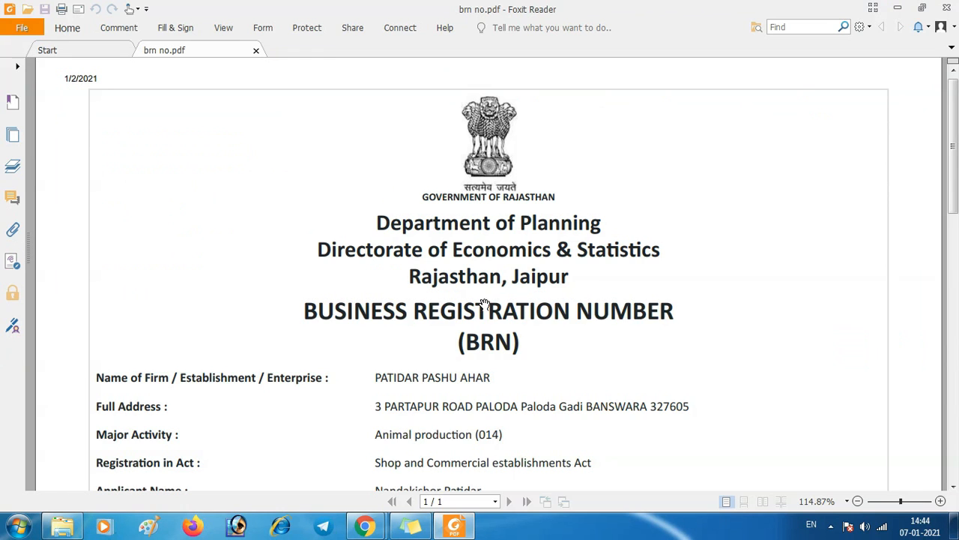
Examine the firm details, registration number and QR code in the issued BRN certificate PDF and return to the application preview in Chrome
{"action": "scroll", "coordinate": [485, 303], "scroll_direction": "down", "scroll_amount": 1}
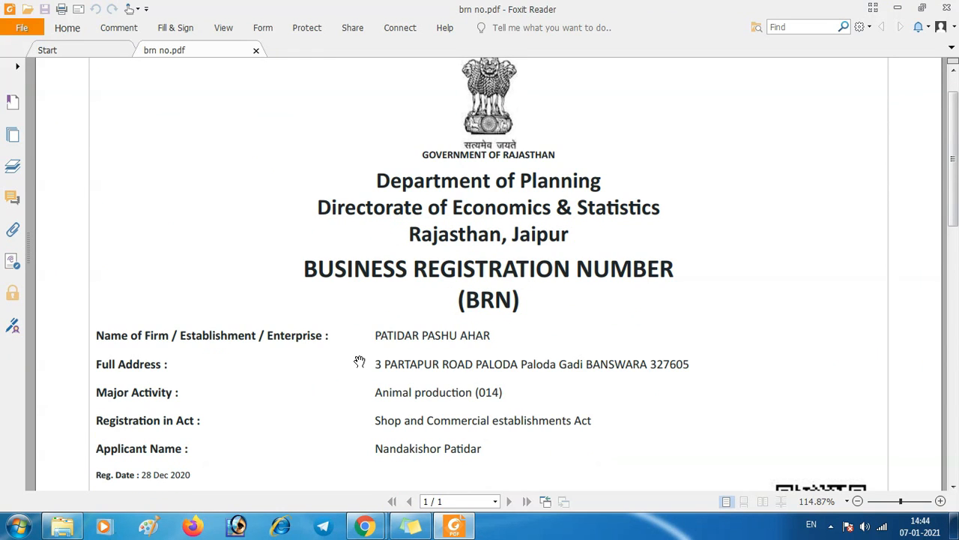
{"action": "scroll", "coordinate": [543, 213], "scroll_direction": "down", "scroll_amount": 1}
{"action": "scroll", "coordinate": [457, 218], "scroll_direction": "down", "scroll_amount": 3}
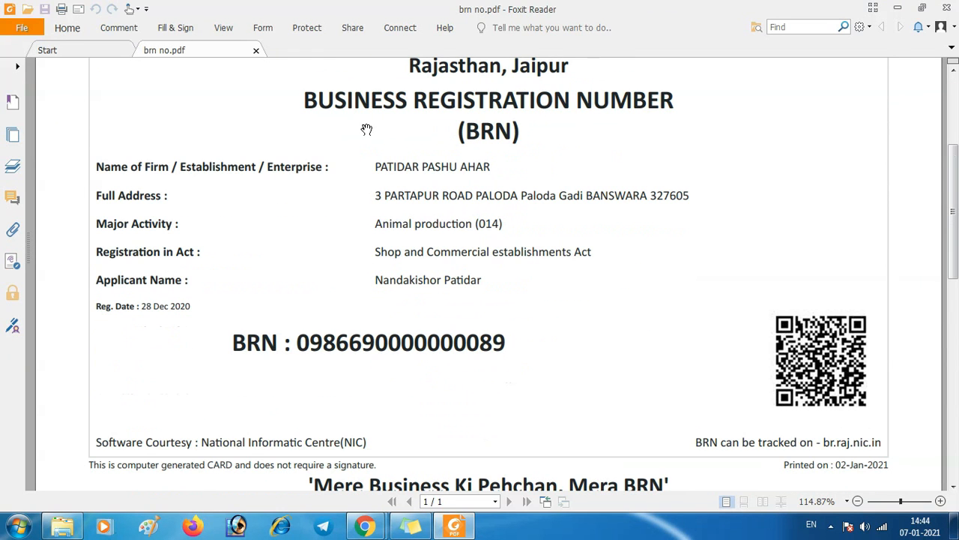
{"action": "scroll", "coordinate": [260, 290], "scroll_direction": "down", "scroll_amount": 1}
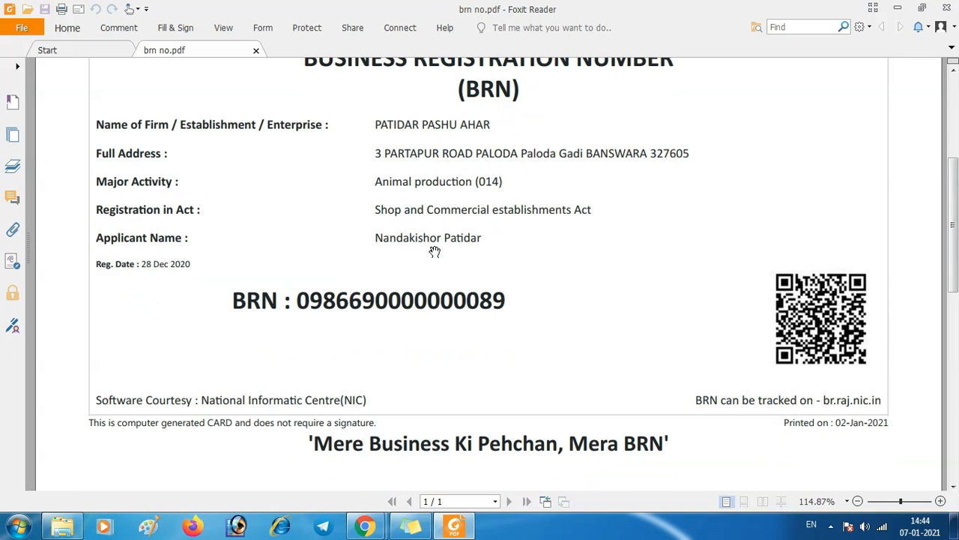
{"action": "scroll", "coordinate": [435, 252], "scroll_direction": "down", "scroll_amount": 2}
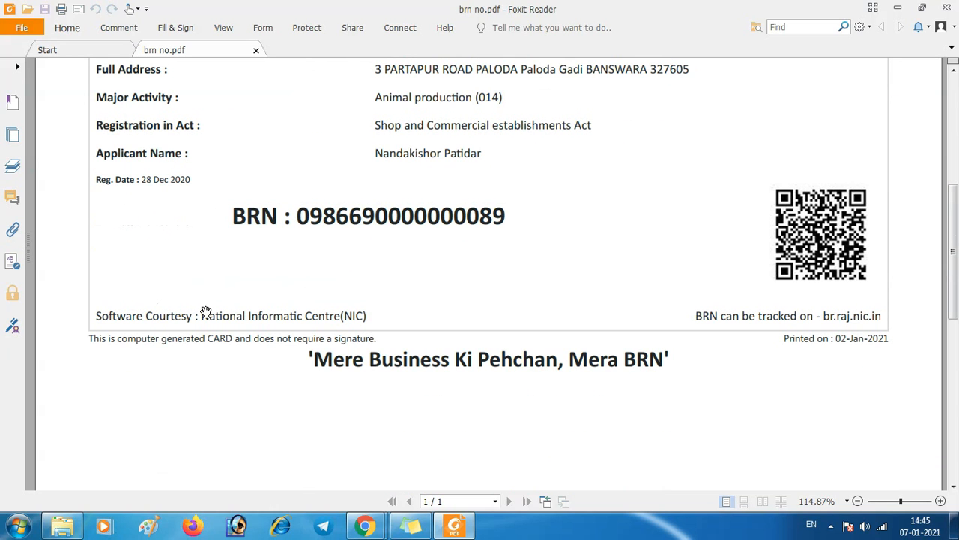
{"action": "scroll", "coordinate": [422, 272], "scroll_direction": "down", "scroll_amount": 1}
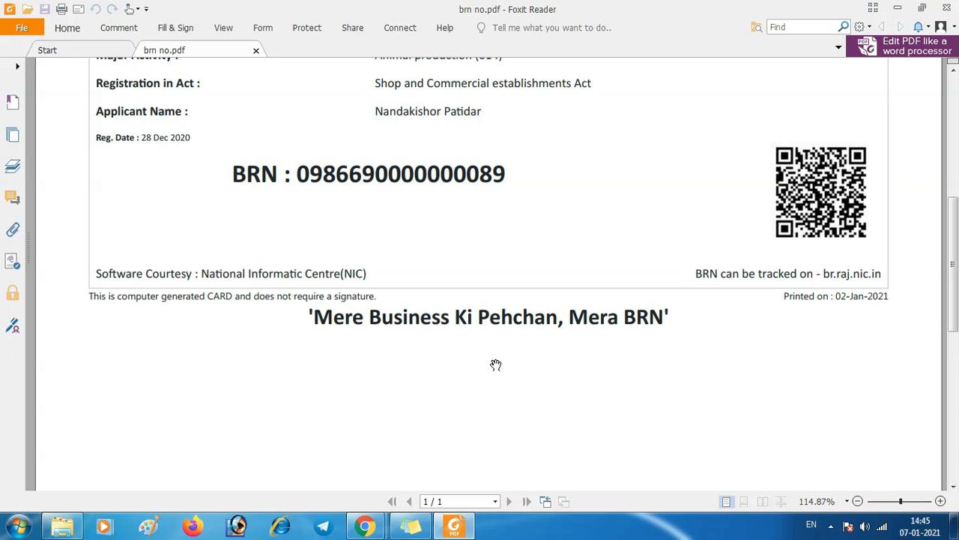
{"action": "mouse_move", "coordinate": [364, 526]}
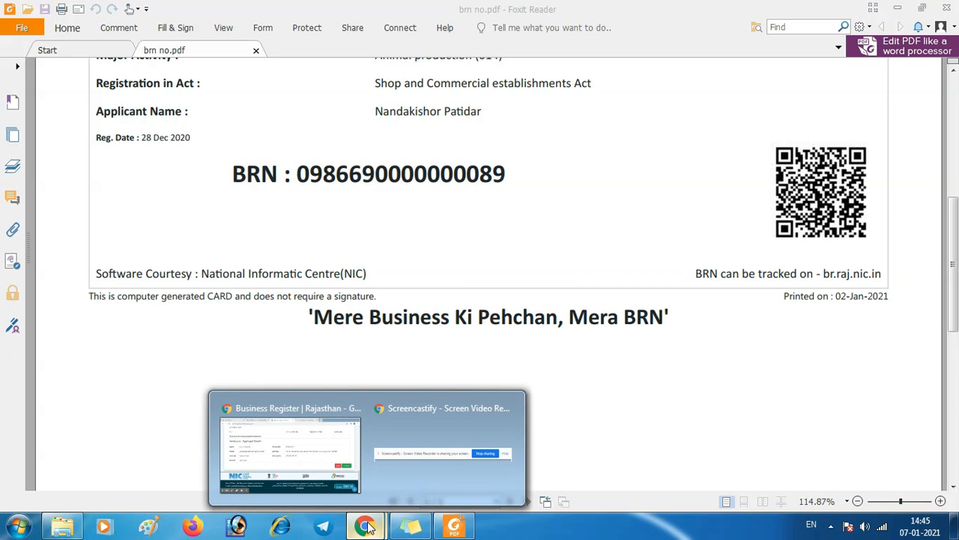
{"action": "left_click", "coordinate": [240, 432]}
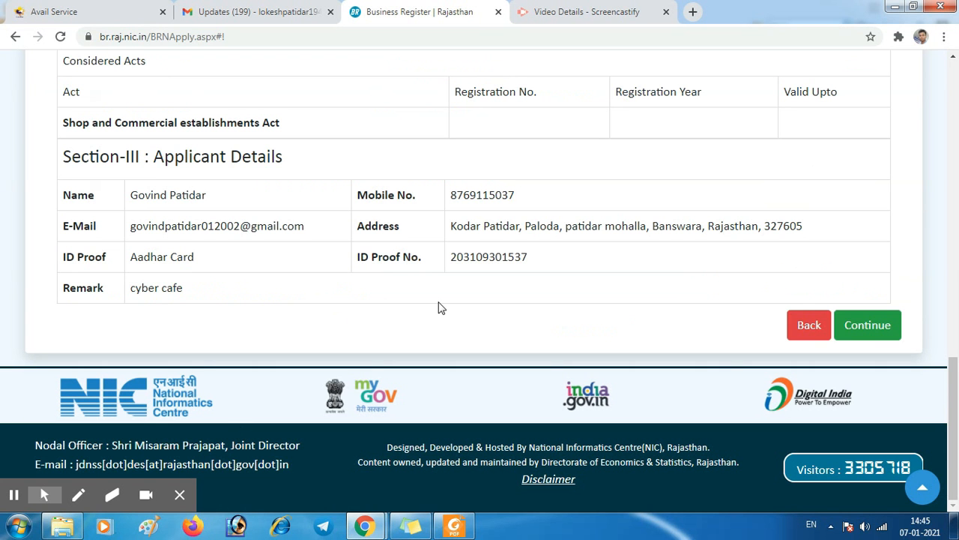